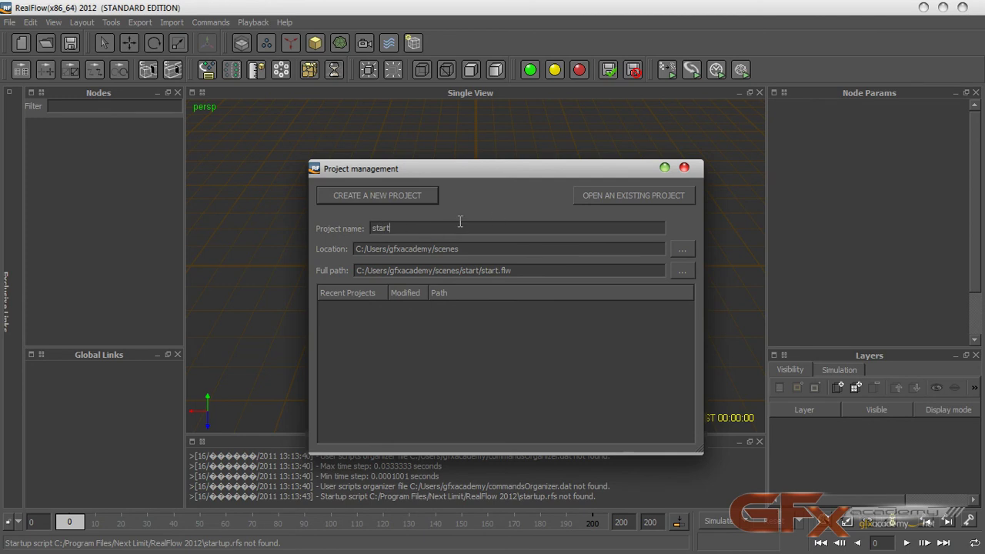
Create a new project named start in C:/Users/gfxacademy/scenes and restore the collapsed Exclusive Links panel
left_click(409, 199)
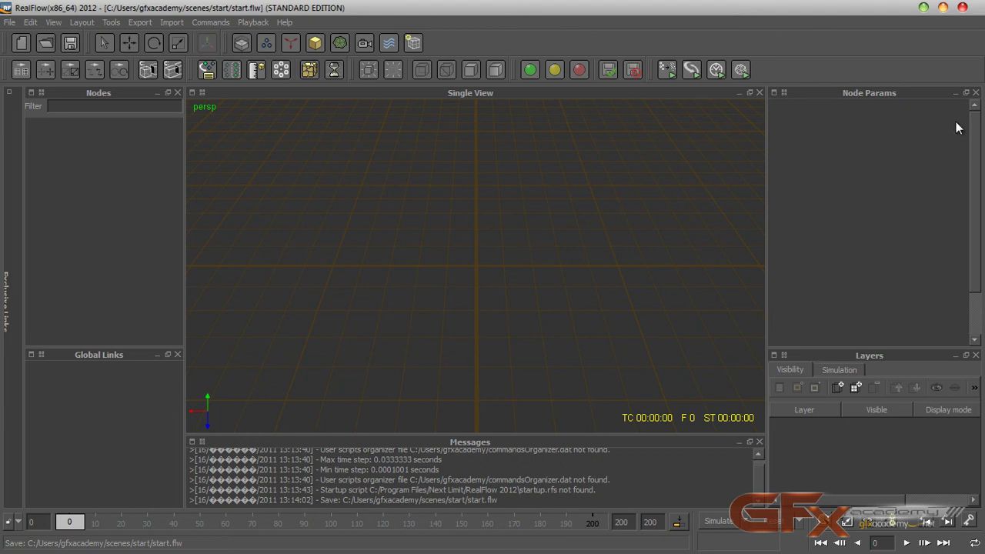
left_click(9, 304)
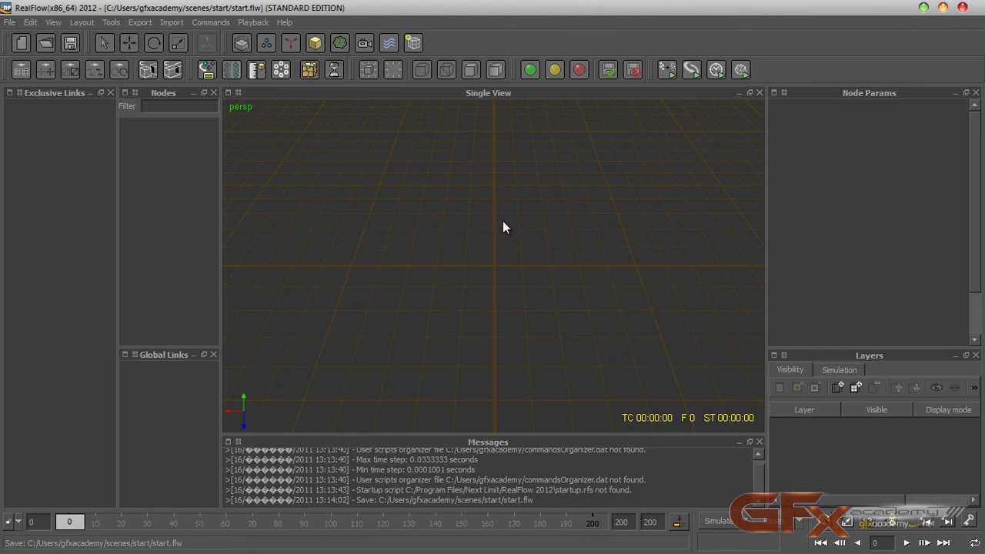
Examine the empty scene grid from several angles and zoom levels, and cycle through the preset views
left_click_drag(546, 246, 460, 277, "alt")
left_click_drag(522, 258, 526, 179, "alt")
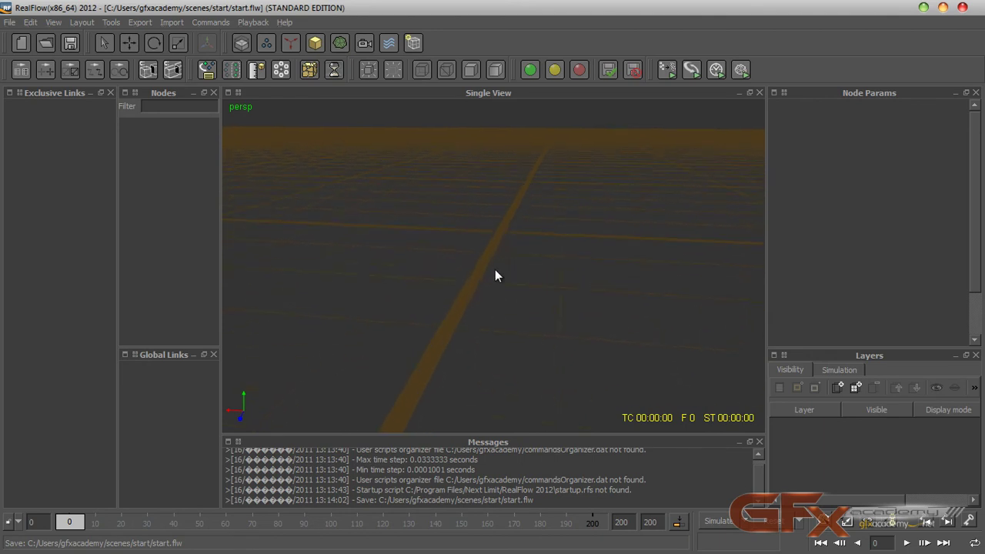
scroll(522, 230, "down", 2)
scroll(524, 236, "up", 3)
left_click_drag(523, 235, 504, 245, "alt")
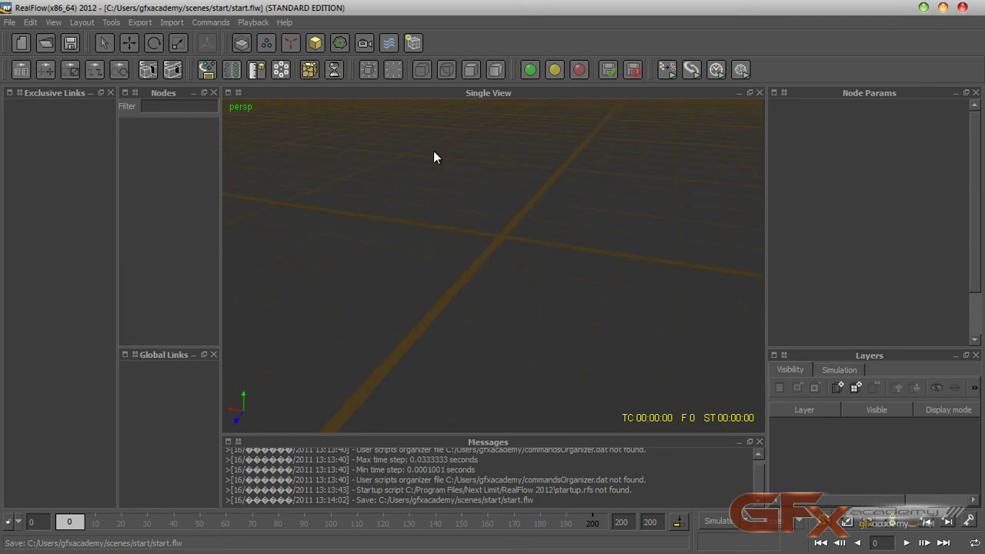
key("1")
key("2")
key("3")
key("4")
Switch the viewport panel to Quad View and return it to Single View
left_click(239, 96)
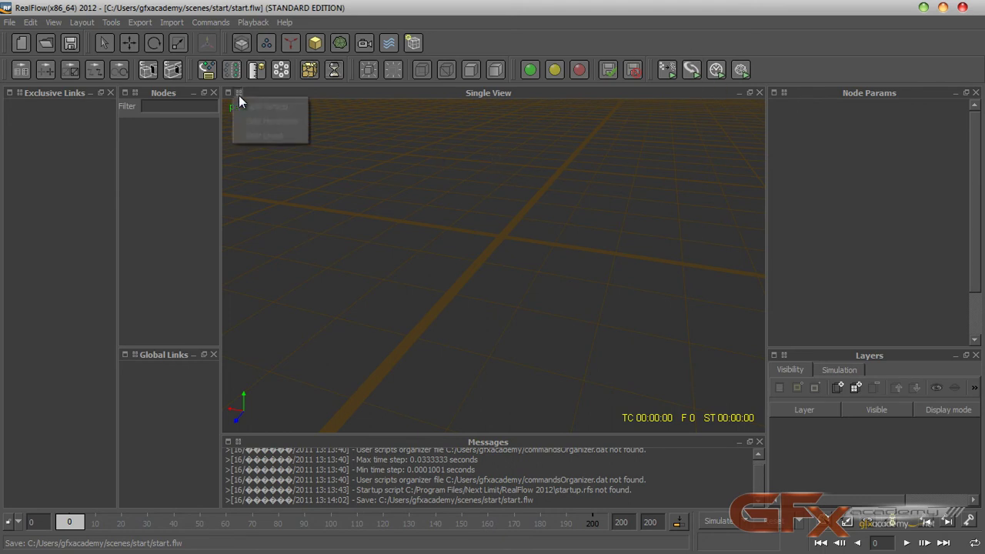
left_click(252, 111)
left_click(228, 94)
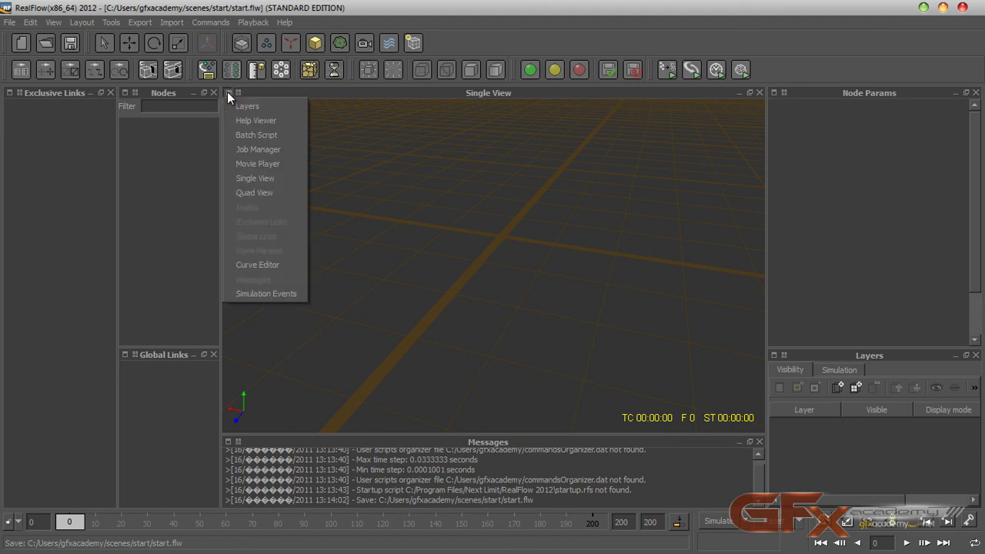
left_click(276, 195)
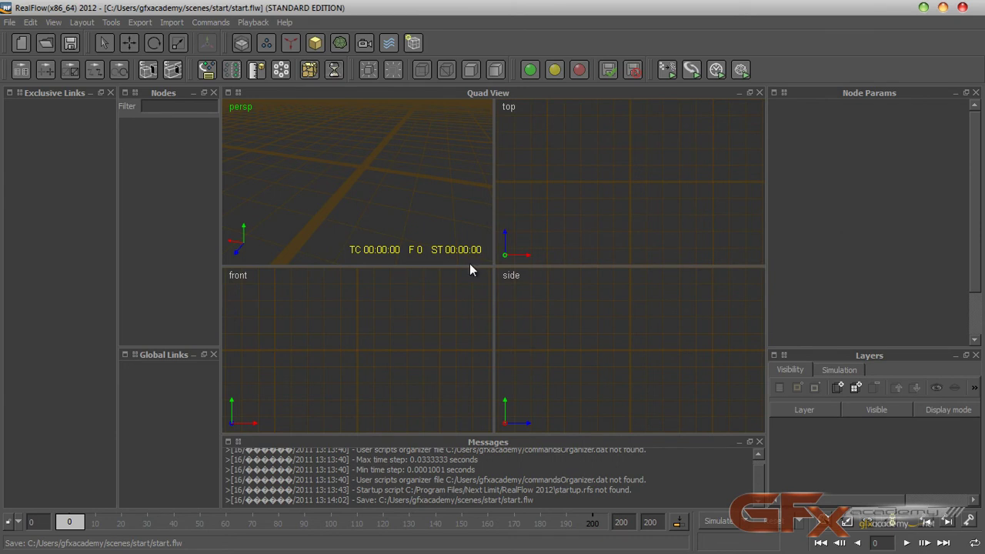
left_click(227, 93)
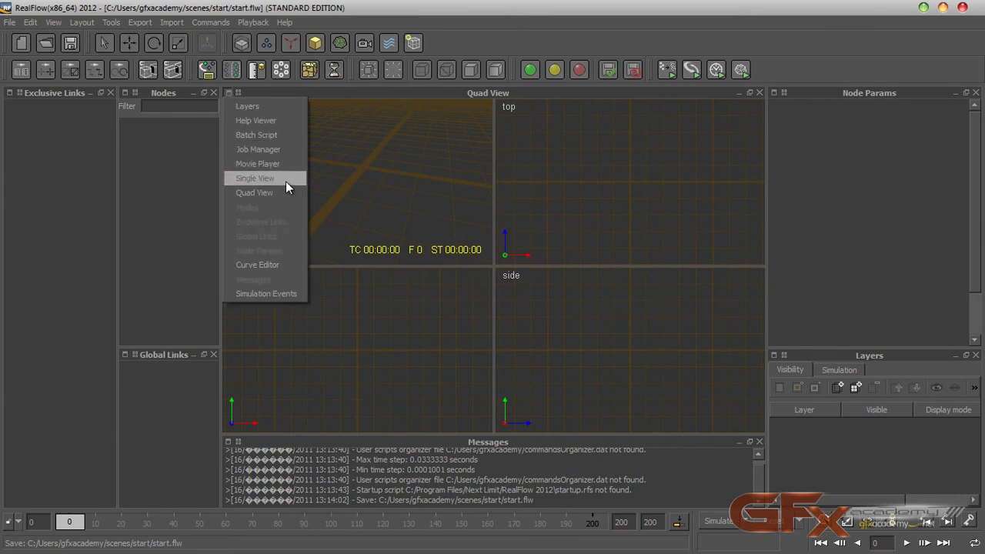
left_click(261, 178)
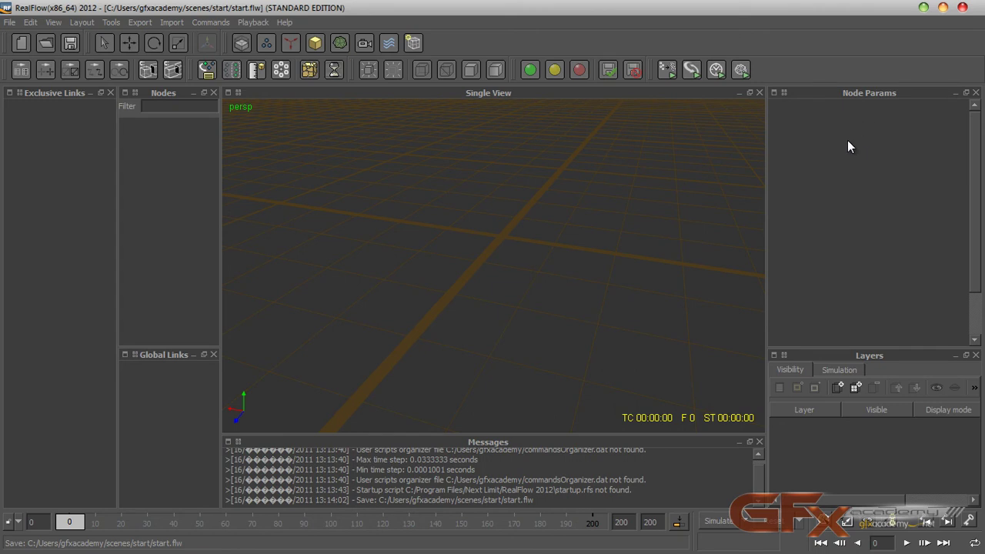
Close the Layers and Messages panels to enlarge the workspace
left_click(976, 355)
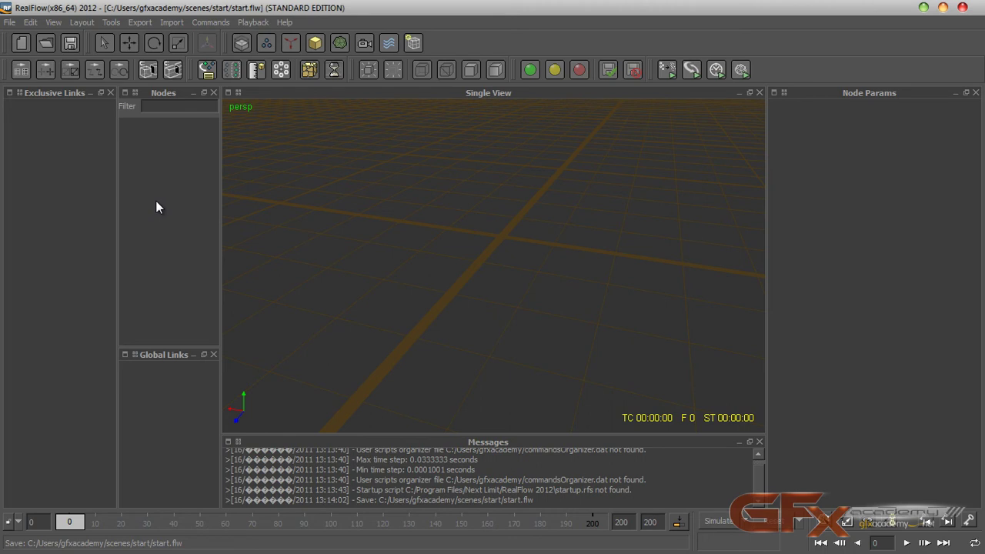
left_click(759, 442)
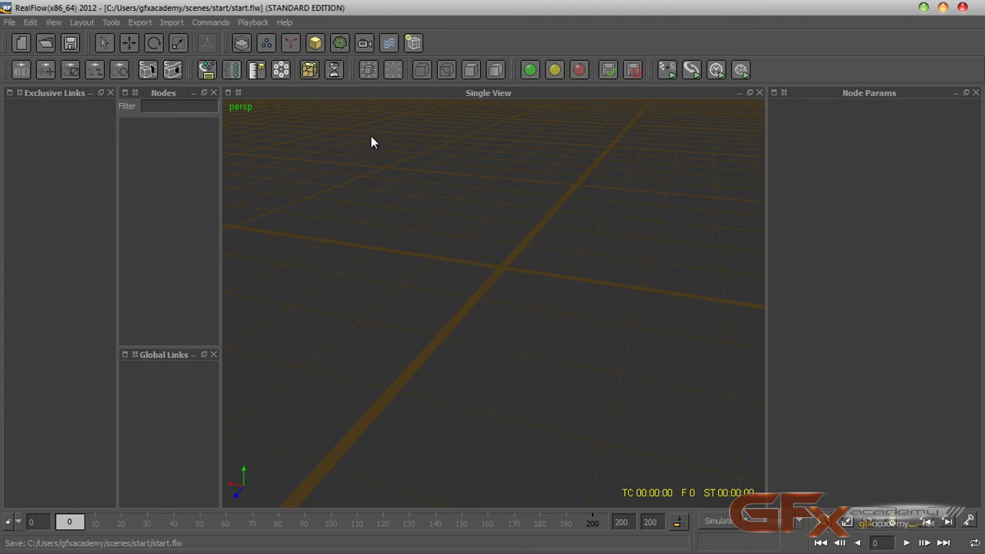
Add a Circle particle emitter to the scene
left_click(268, 47)
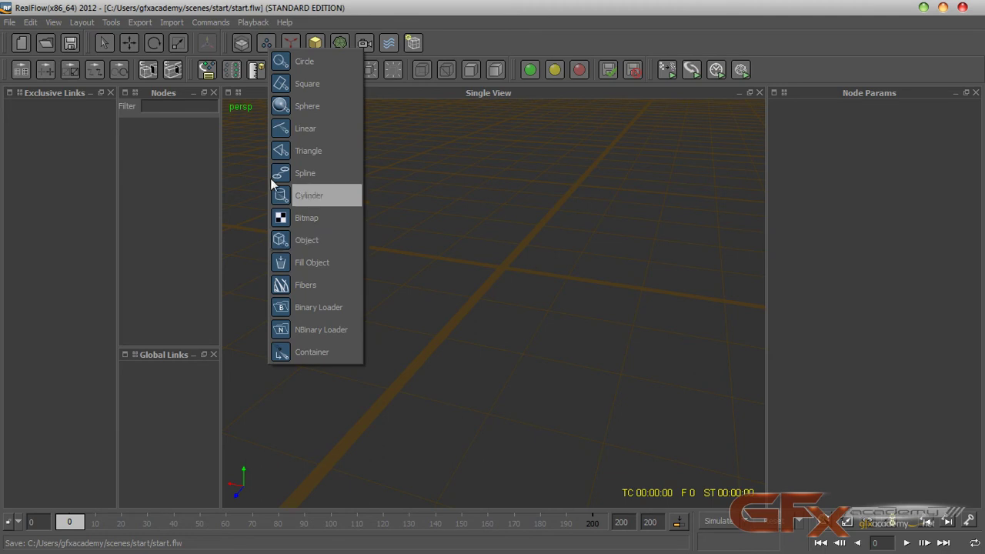
left_click(287, 61)
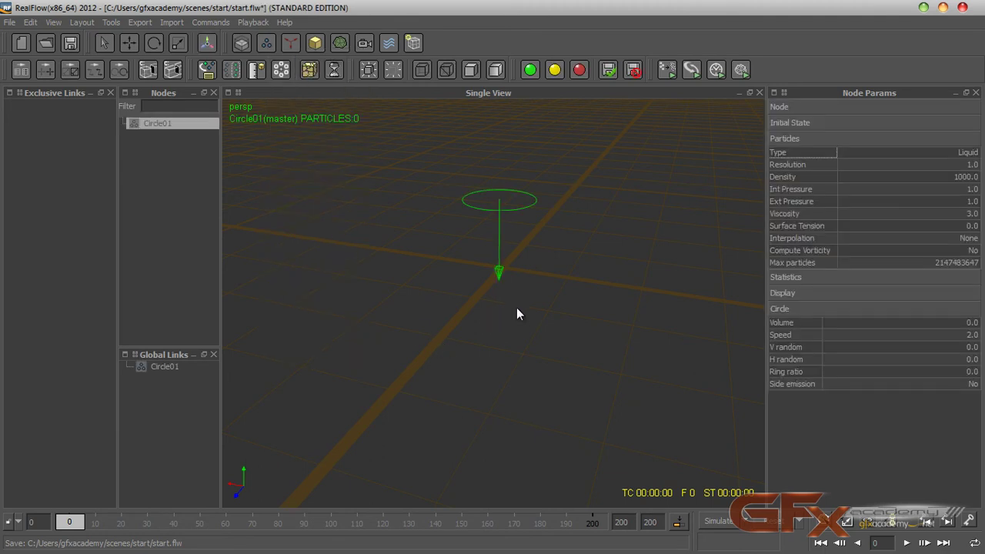
left_click_drag(522, 313, 496, 222, "alt")
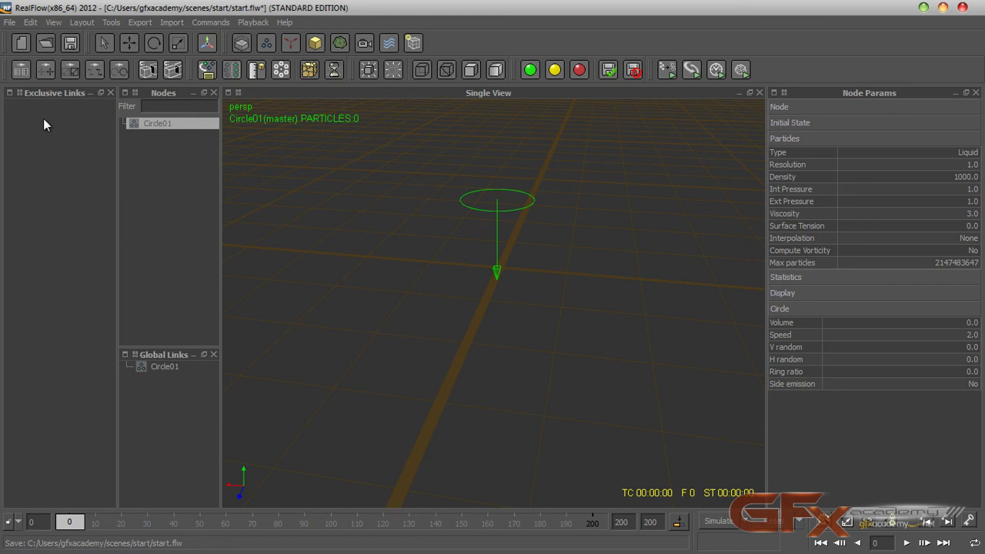
left_click(290, 44)
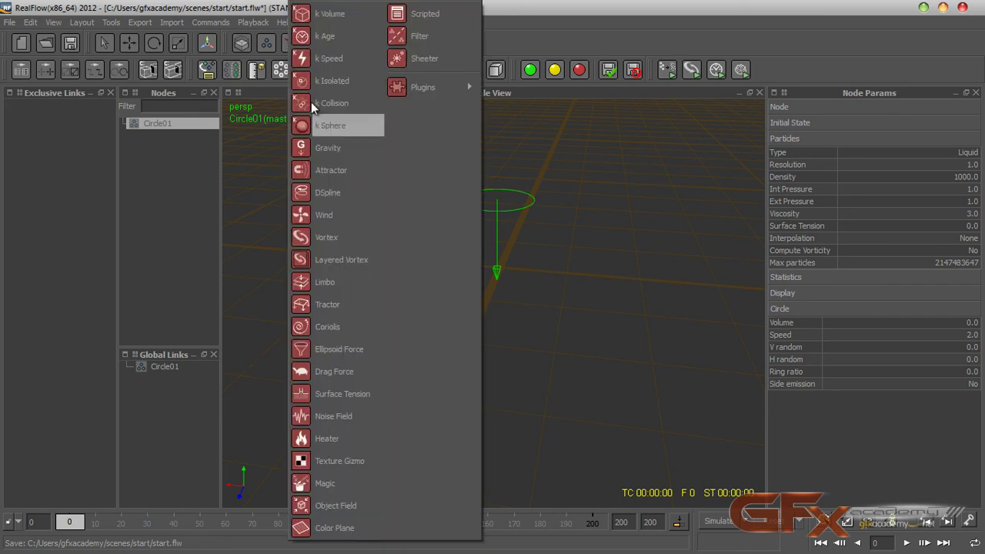
left_click(520, 36)
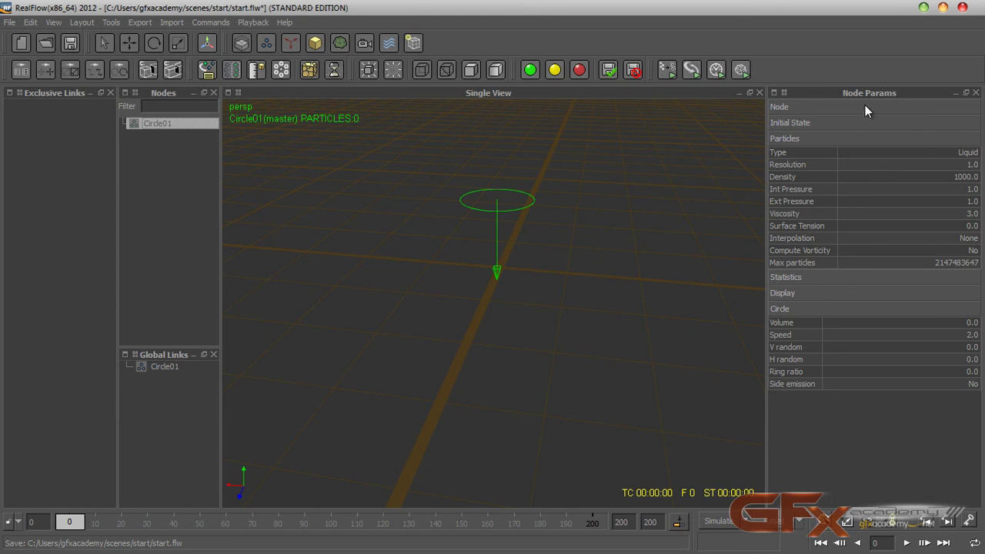
Expand the circle emitter's Node parameters and check the available Simulation modes
left_click(808, 108)
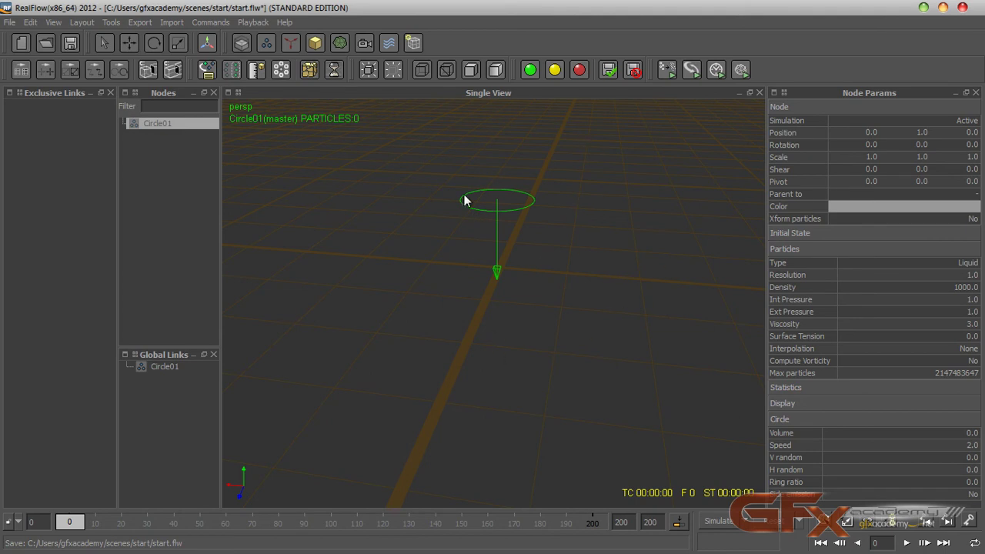
left_click(896, 120)
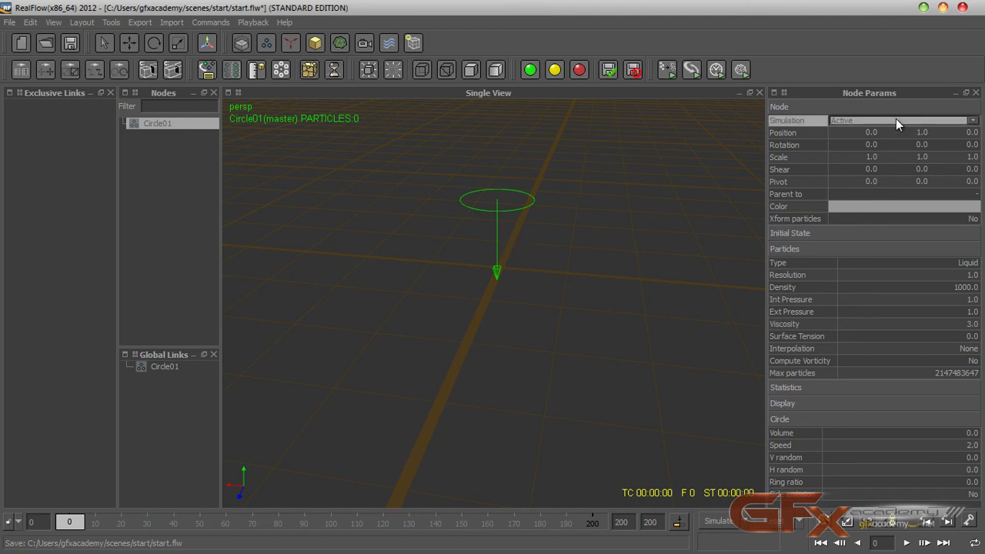
left_click(896, 118)
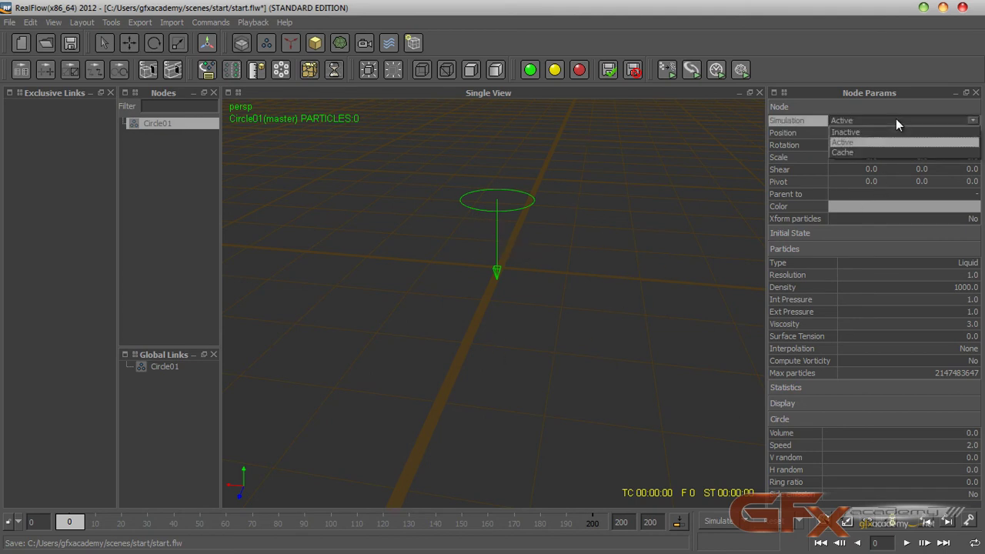
left_click(855, 132)
left_click(598, 259)
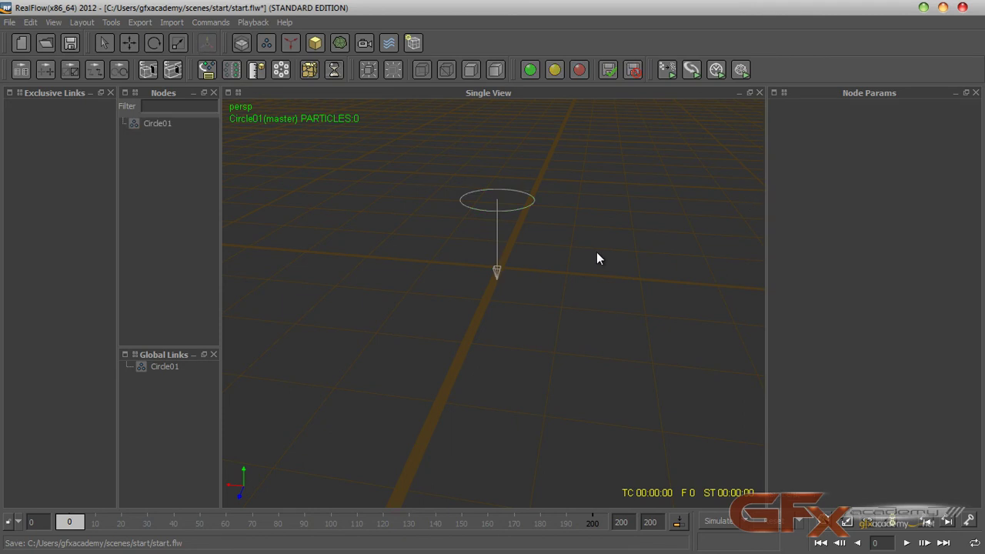
left_click(505, 210)
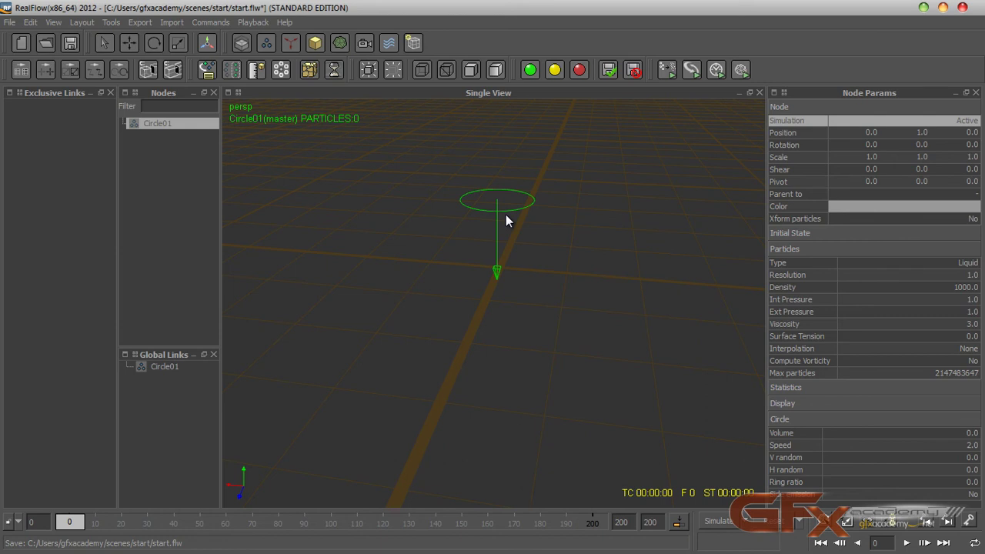
Add a torus object at the scene origin and delete it again
left_click(315, 48)
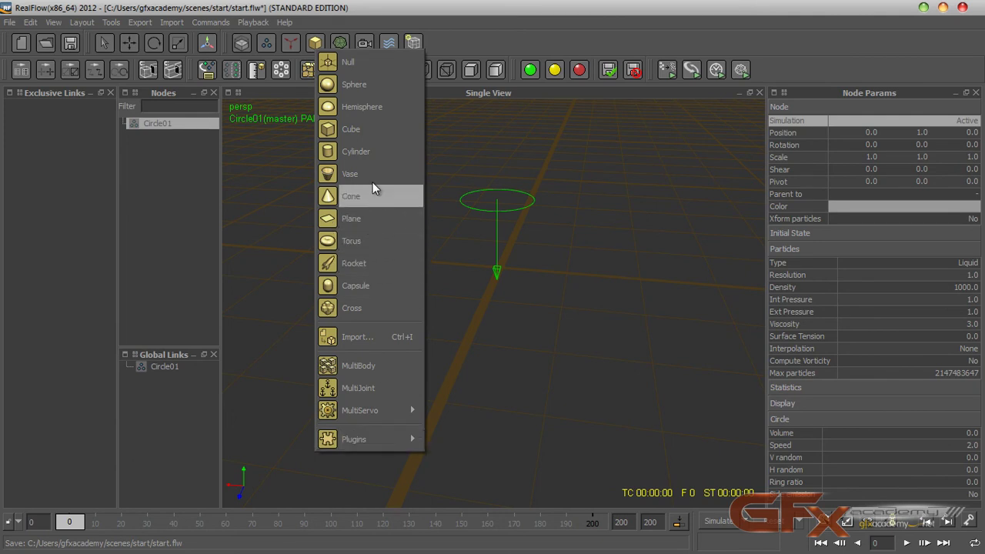
left_click(366, 241)
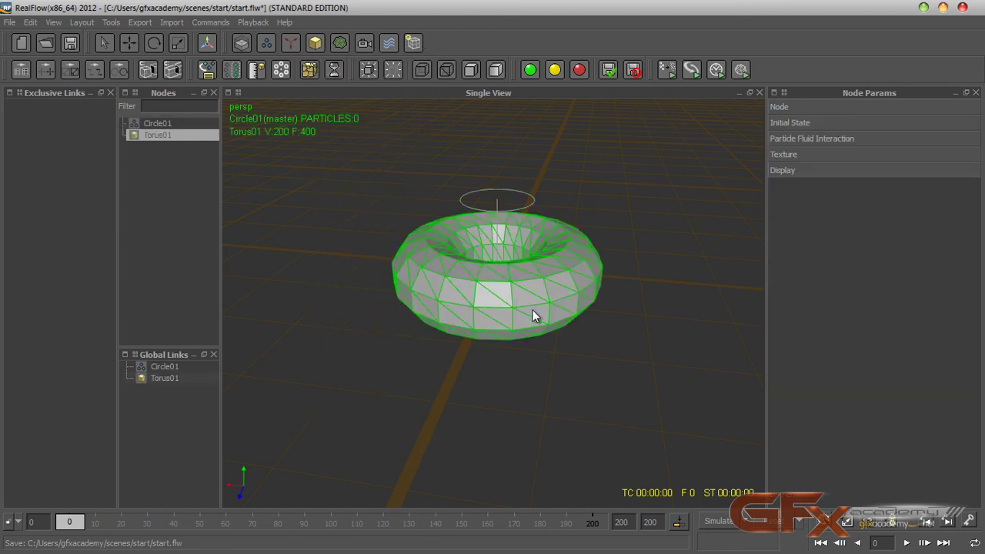
left_click_drag(522, 291, 512, 314, "alt")
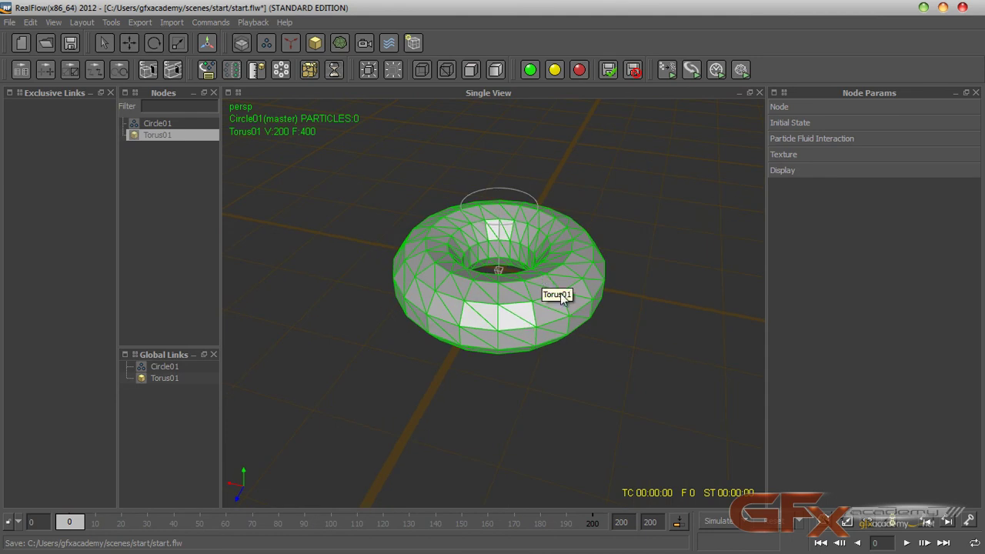
left_click(531, 368)
left_click(522, 348)
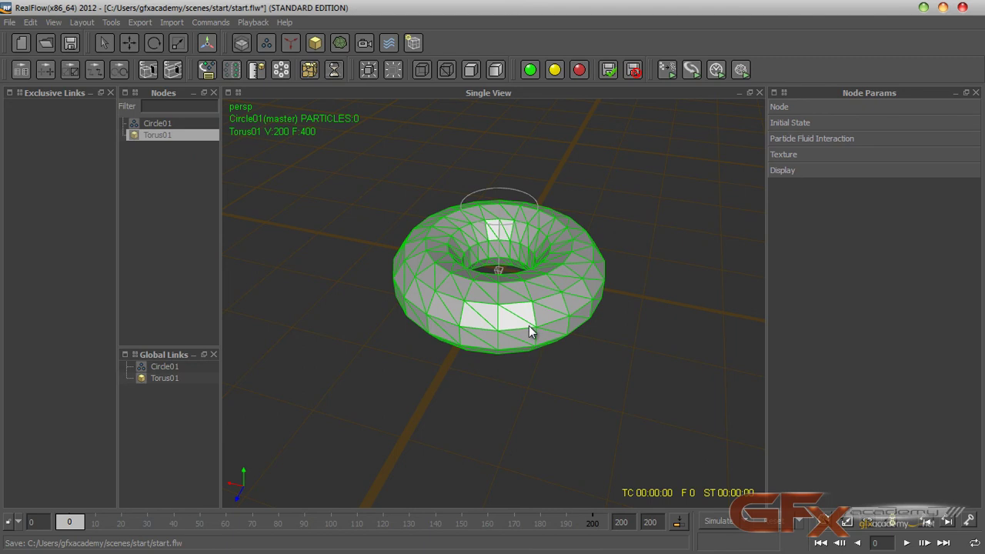
left_click(797, 107)
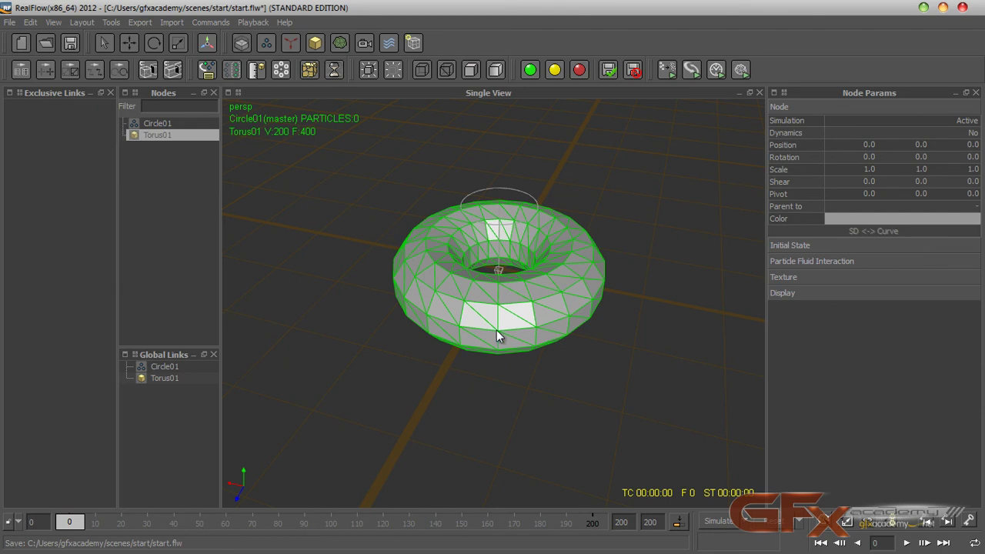
key("Delete")
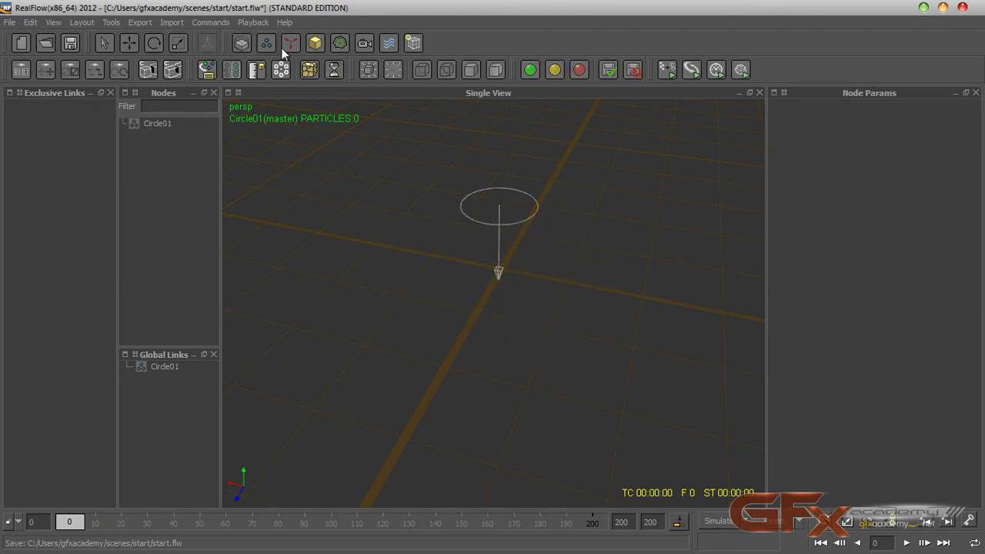
Add a plane object at the scene origin beneath the circle emitter
left_click(325, 50)
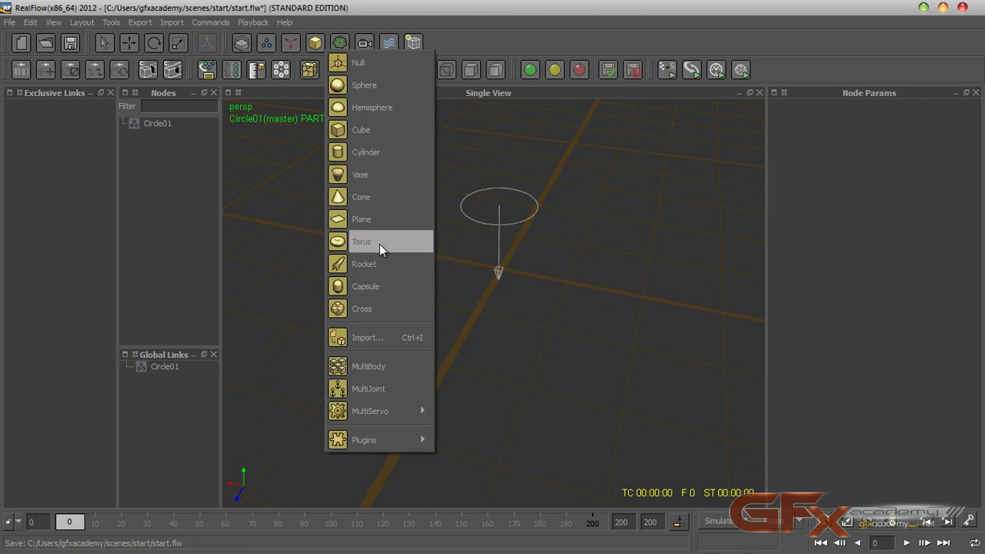
left_click(379, 219)
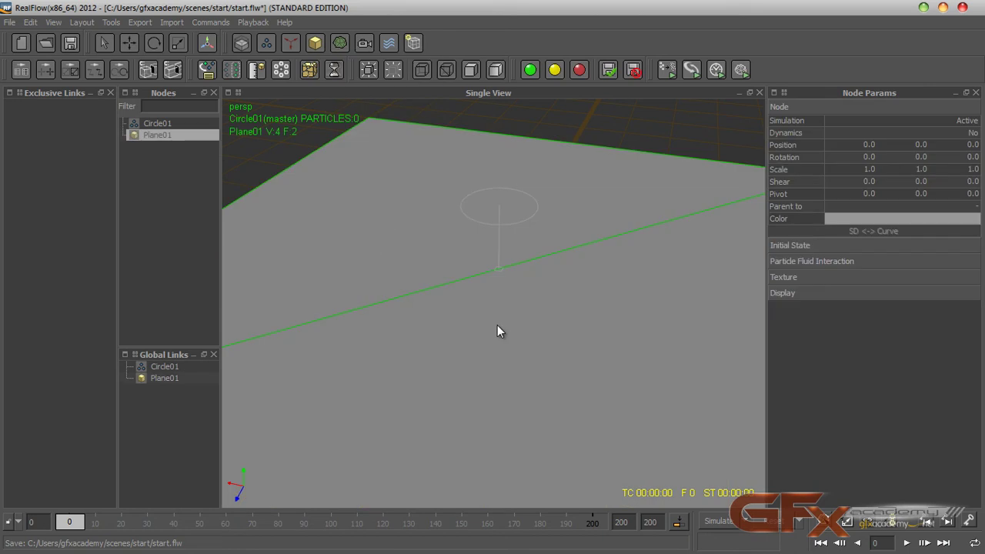
left_click_drag(541, 282, 501, 196, "alt")
Move the circle emitter along the X axis to about -0.41
left_click(501, 198)
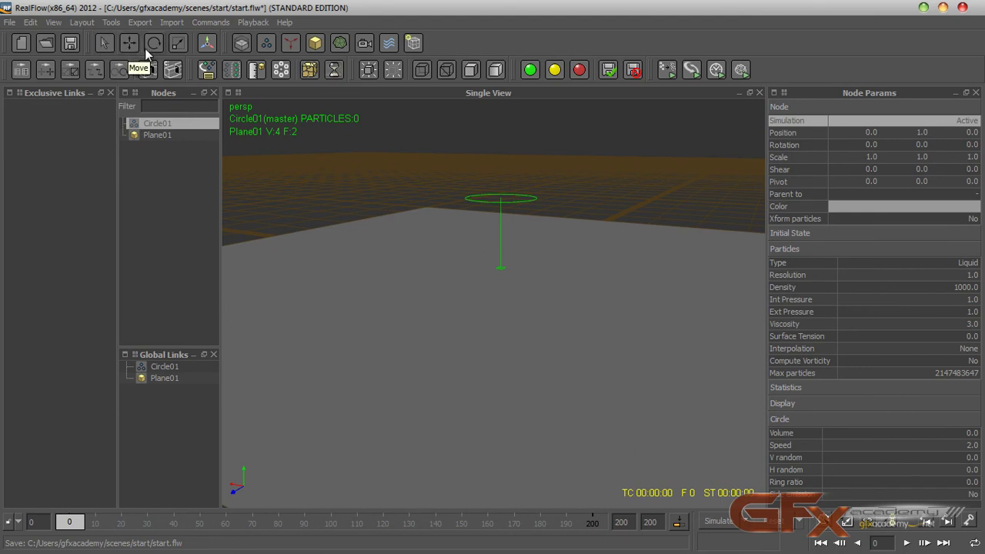
left_click(207, 47)
mouse_move(508, 213)
left_mouse_down("alt")
mouse_move(505, 249)
mouse_move(523, 221)
left_mouse_up("alt")
left_click(131, 44)
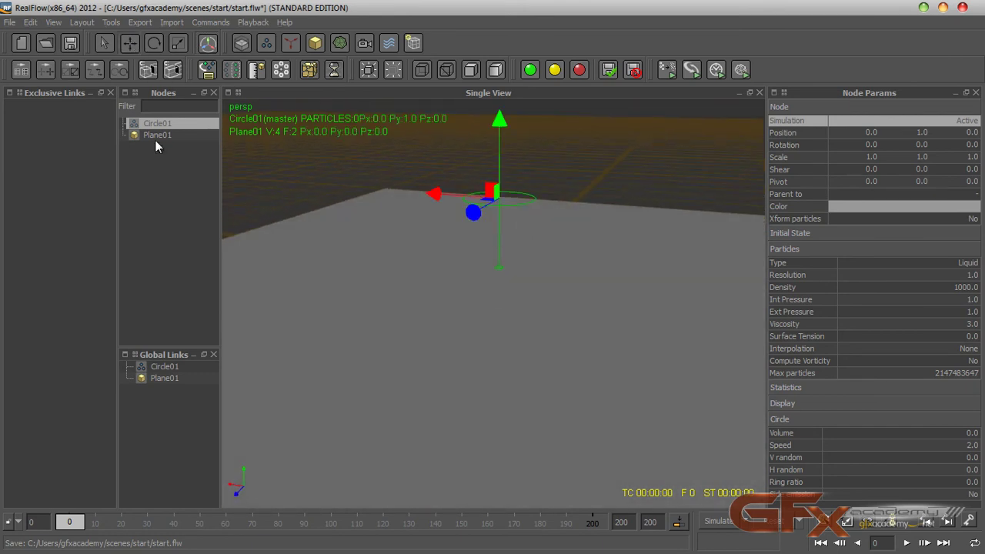
left_click_drag(437, 196, 464, 206)
left_click_drag(519, 234, 502, 224, "alt")
Raise the circle emitter above the plane to a Y position of about 1.56
left_click(528, 275)
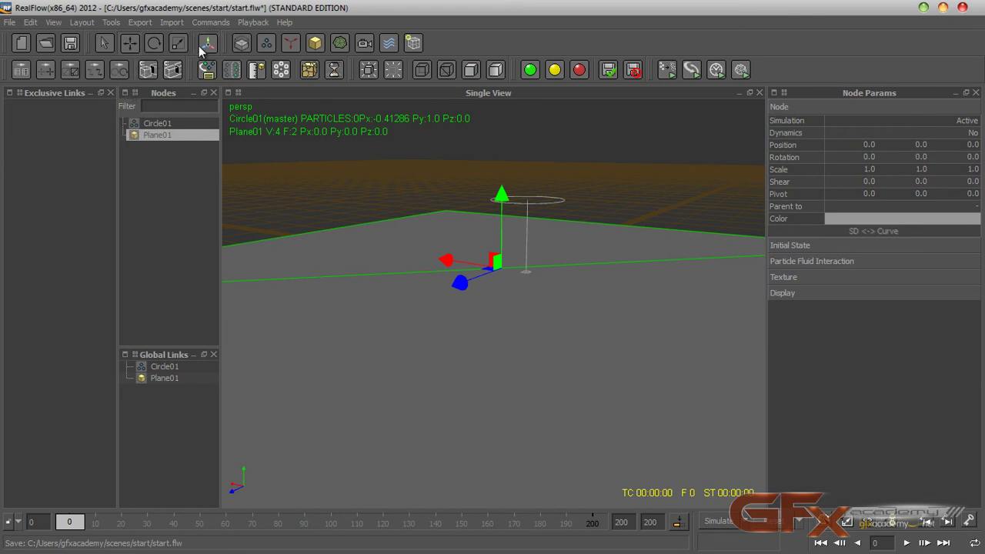
left_click(524, 270)
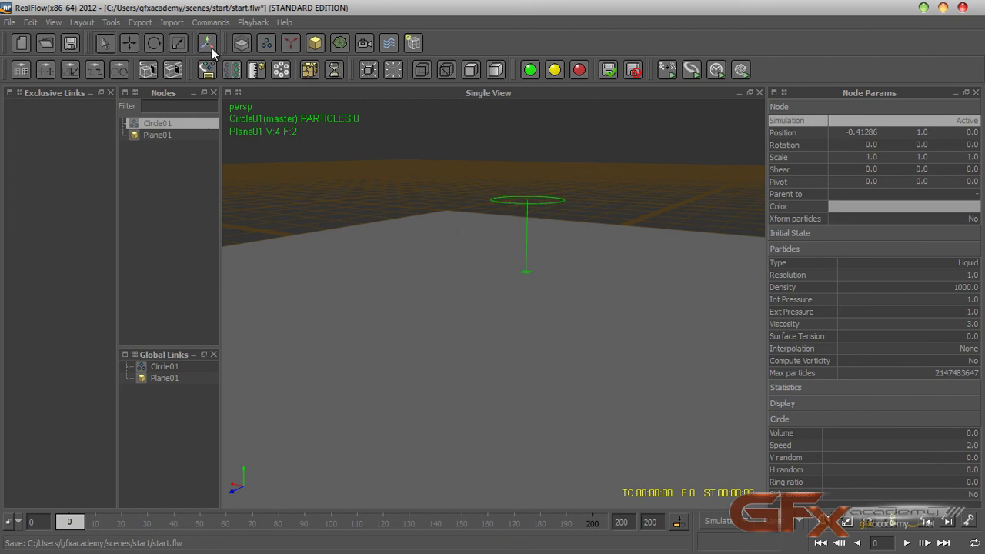
left_click(130, 43)
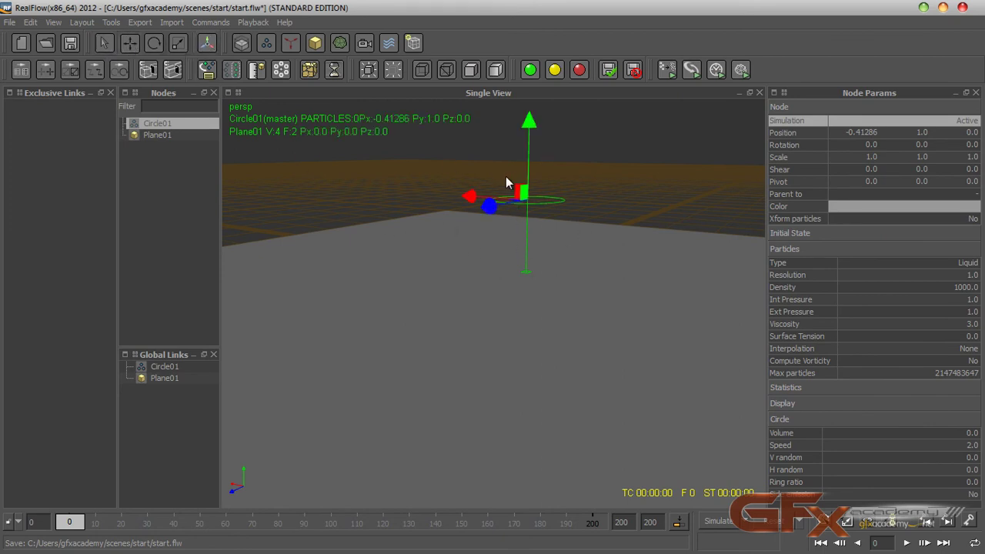
left_click_drag(524, 153, 529, 107)
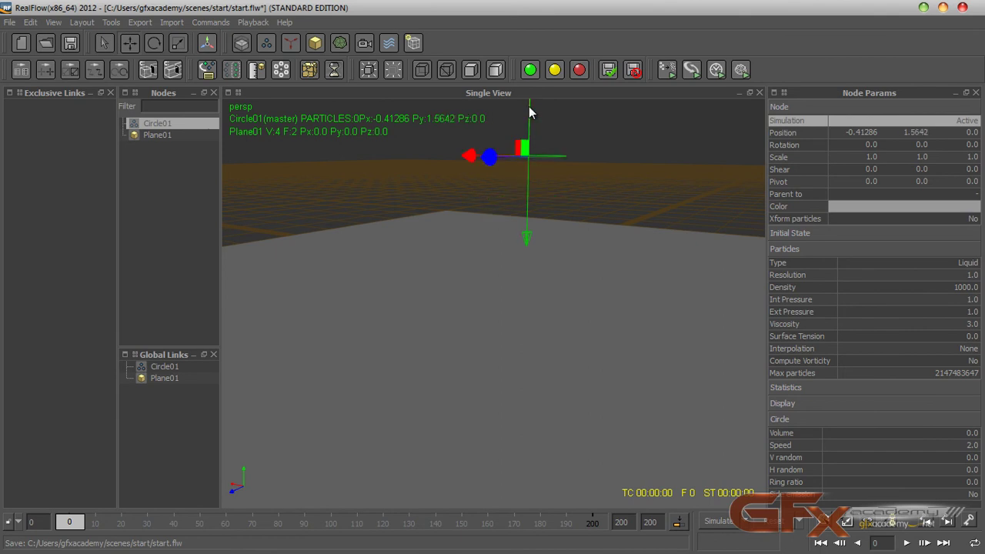
Raise the circle emitter further above the plane to a Y position of about 3.11
scroll(531, 154, "down", 5)
left_click_drag(479, 240, 491, 184)
mouse_move(503, 299)
left_mouse_down("alt")
mouse_move(538, 260)
mouse_move(511, 283)
left_mouse_up("alt")
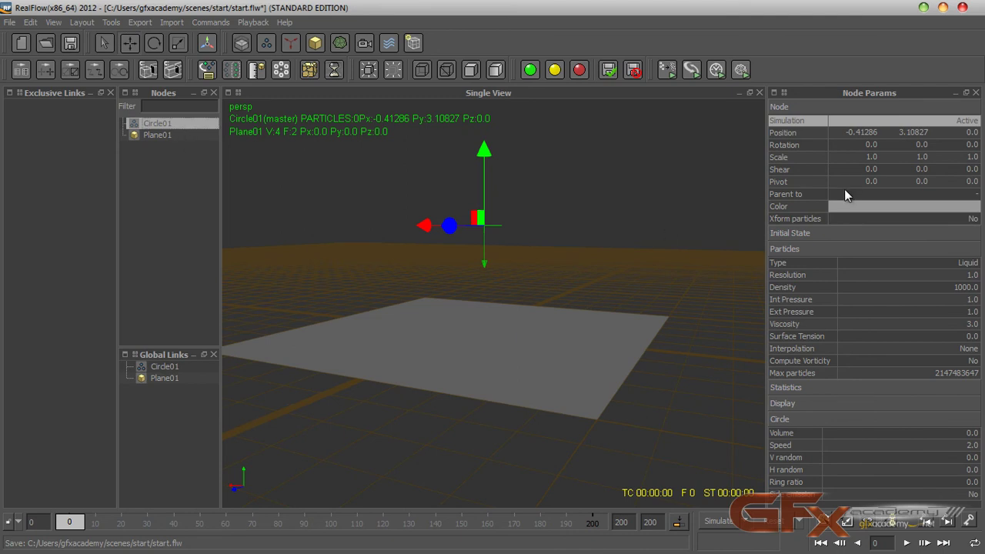
Set the circle emitter's Simulation state to Inactive
left_click(873, 123)
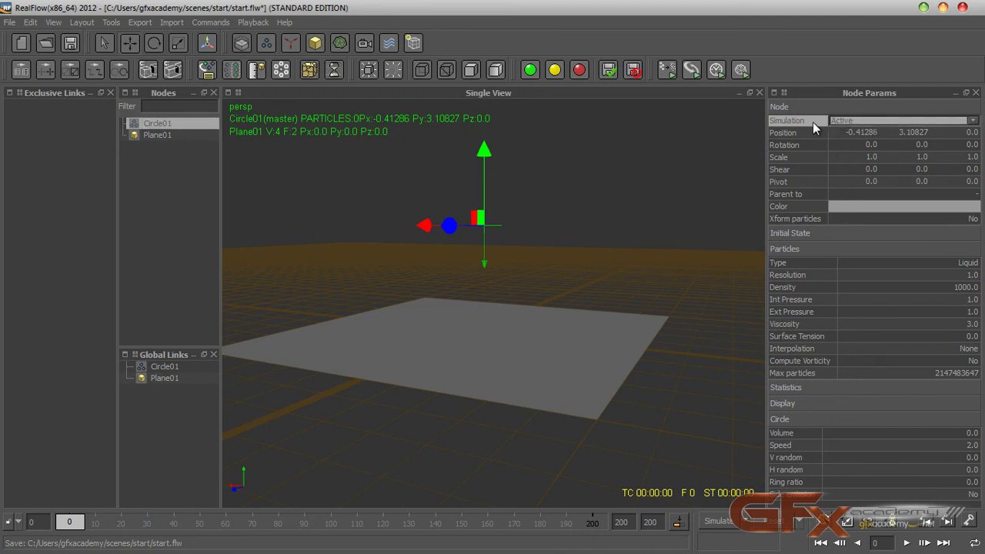
left_click(847, 121)
left_click(851, 133)
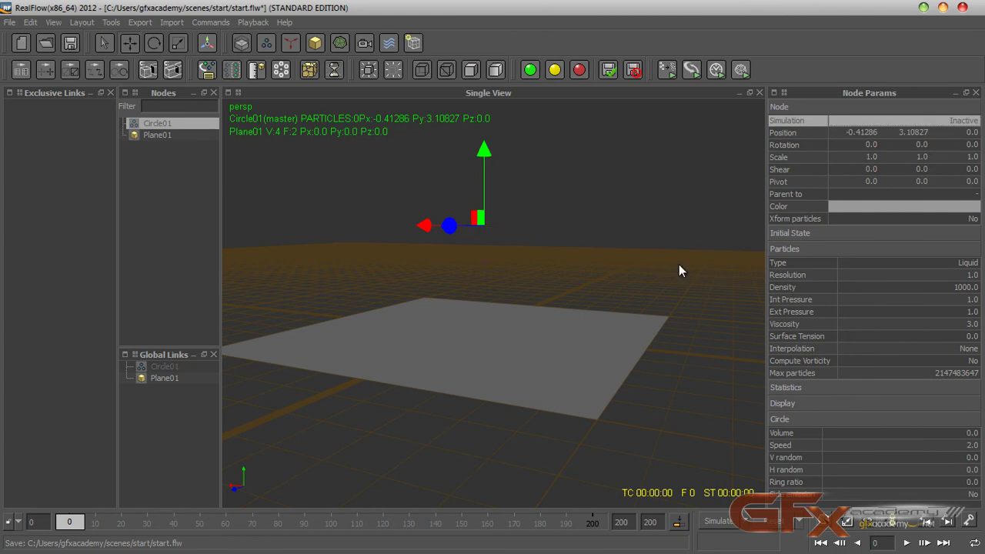
Run the simulation with the inactive emitter and reset the scene to frame 0
left_click(718, 522)
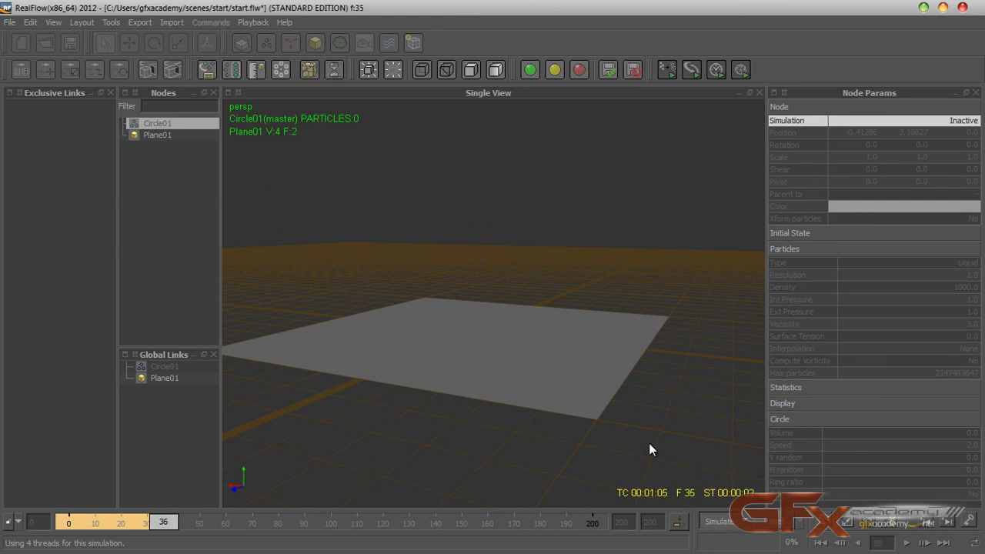
scroll(491, 277, "up", 5)
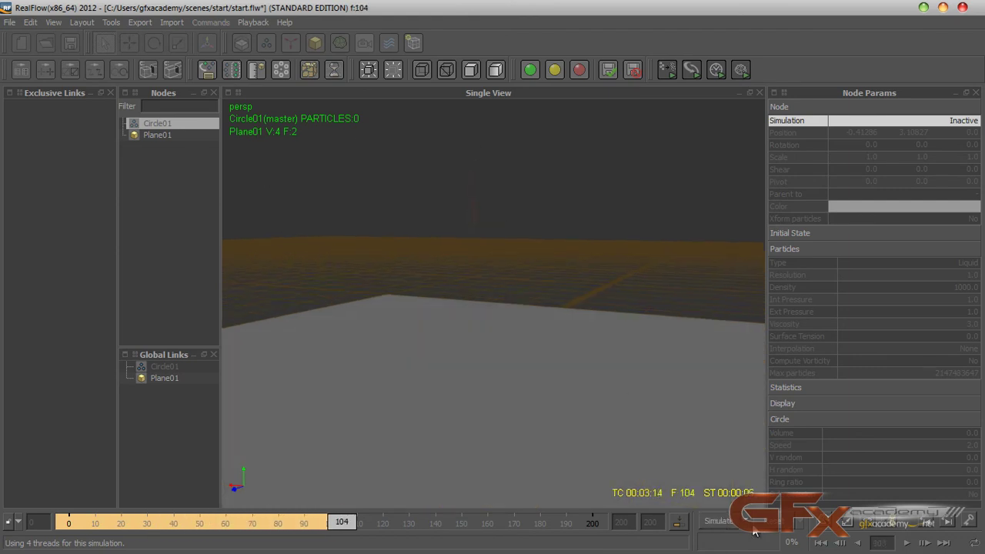
left_click(677, 522)
key("Return")
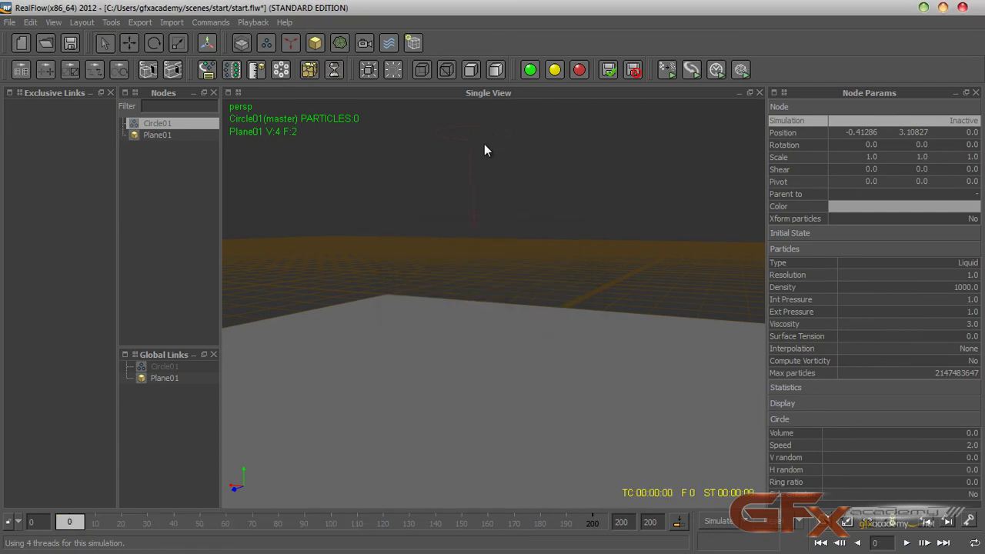
Set the circle emitter's Simulation state back to Active and deselect it
left_click(475, 129)
left_click(159, 124)
left_click(885, 120)
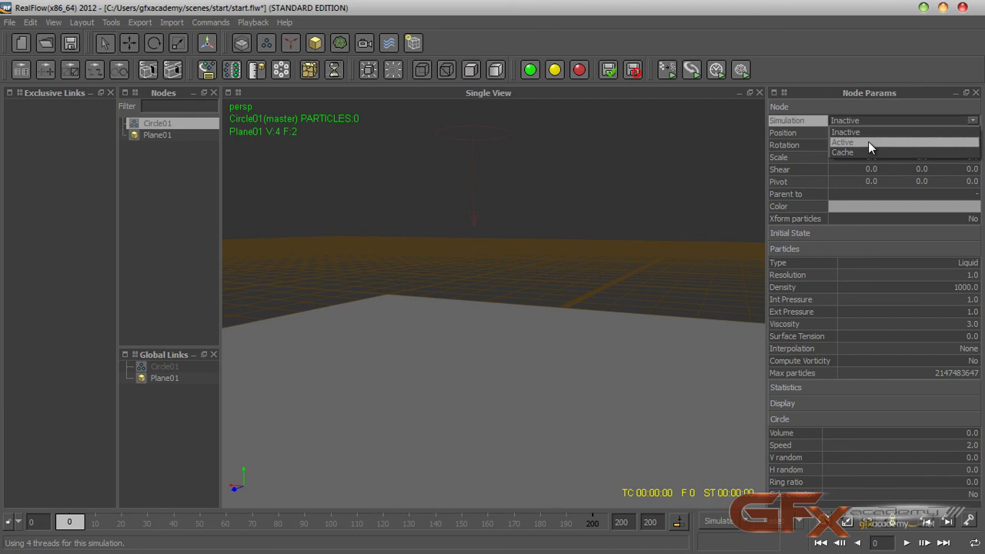
left_click(868, 142)
left_click(584, 193)
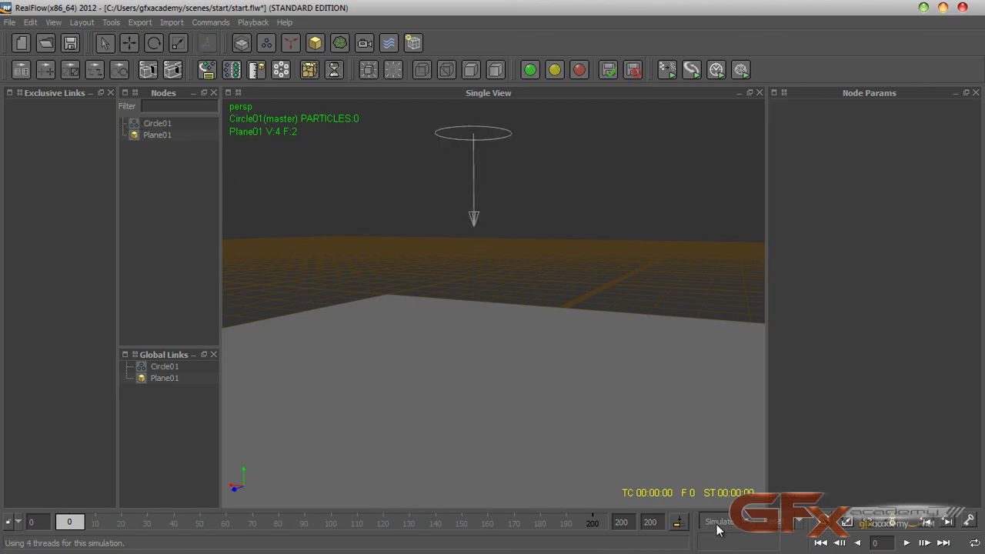
Simulate the circle emitter's fluid falling onto the plane and stop at frame 79
left_click(717, 523)
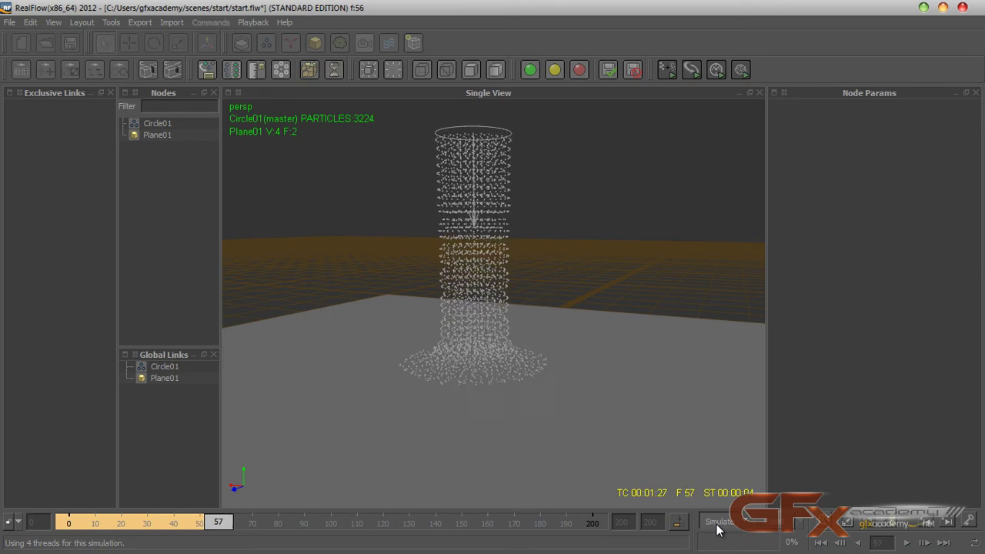
left_click_drag(526, 421, 470, 432, "alt")
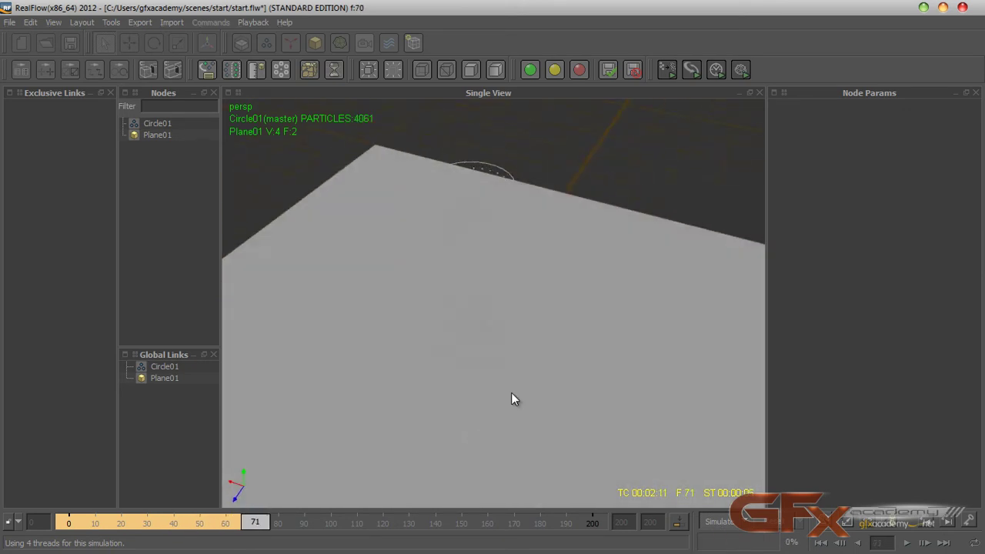
left_click_drag(511, 393, 555, 384, "alt")
left_click(718, 521)
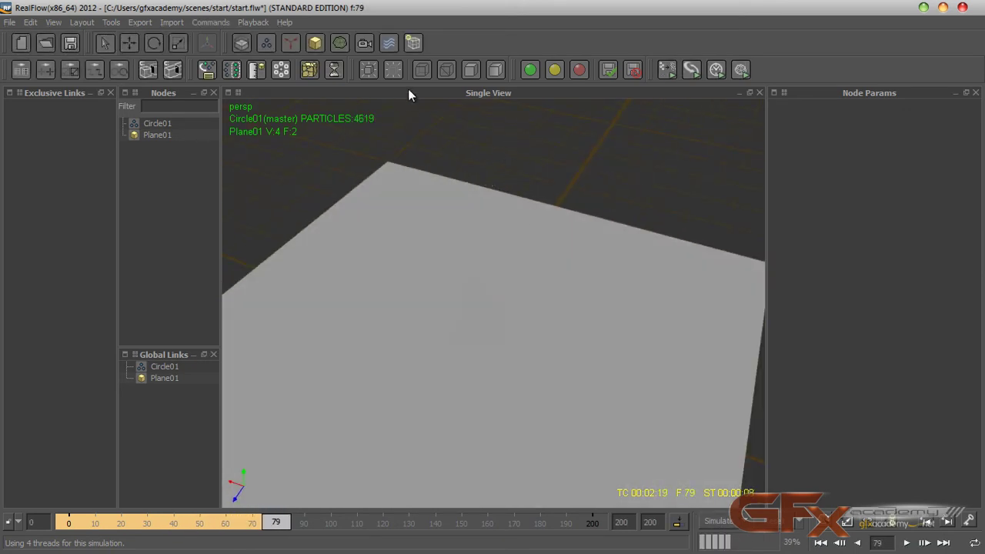
Compare the wireframe and shaded viewport display modes around the fluid, leaving the plane in wireframe
left_click(436, 267)
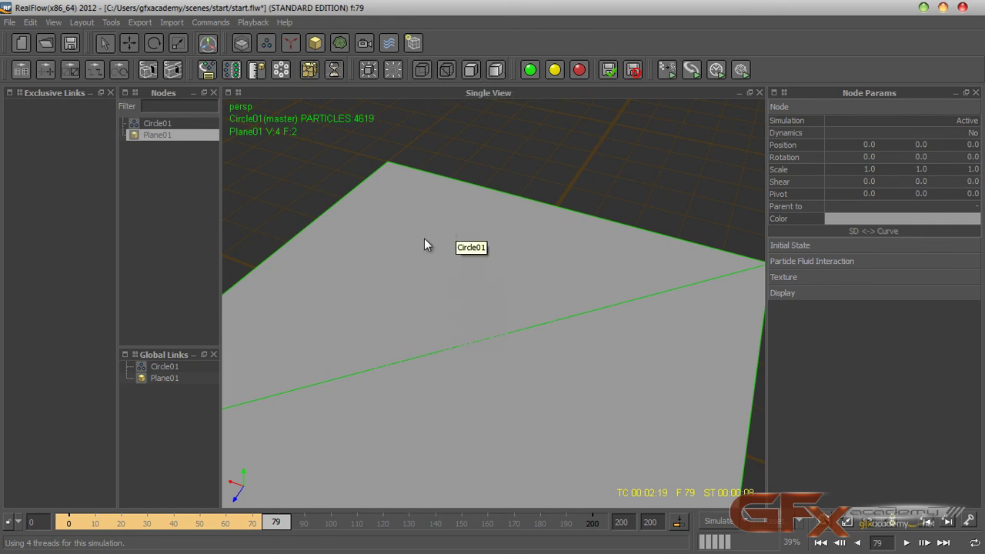
left_click_drag(460, 226, 495, 279, "alt")
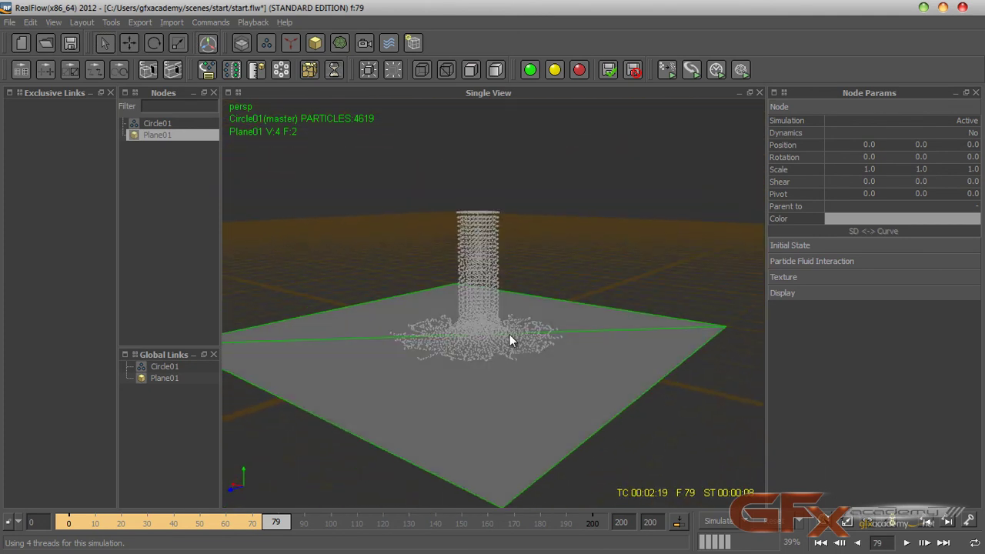
left_click_drag(517, 331, 506, 352, "alt")
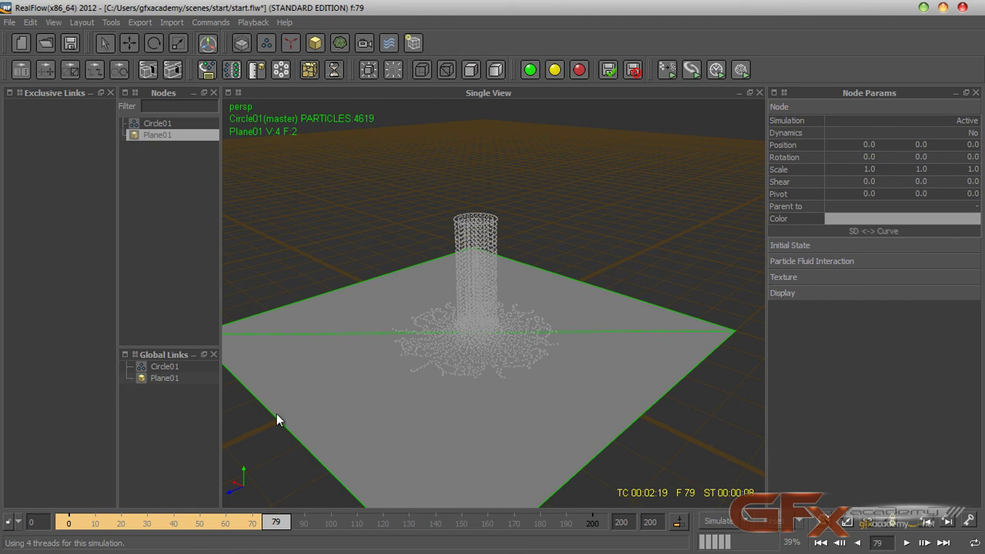
left_click(421, 72)
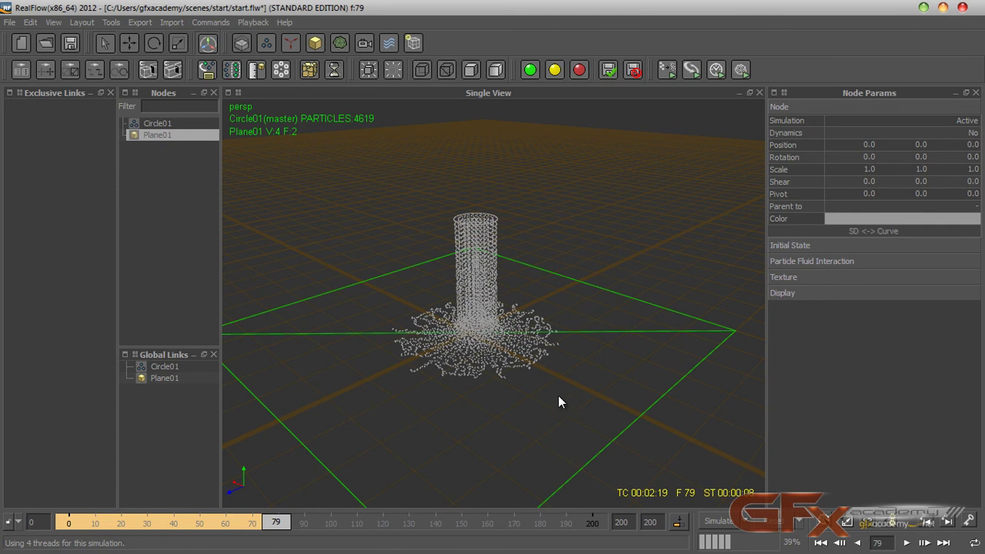
left_click(468, 71)
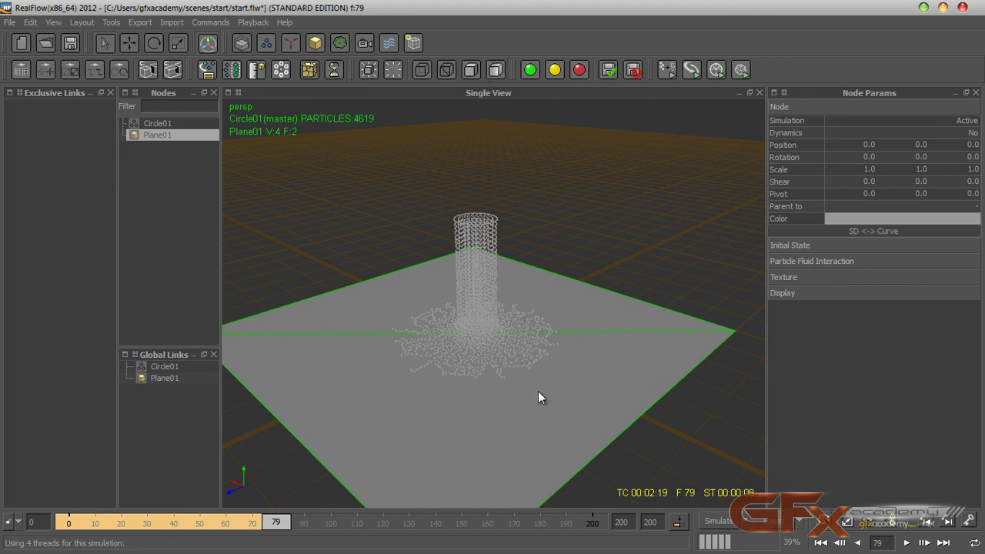
left_click(447, 75)
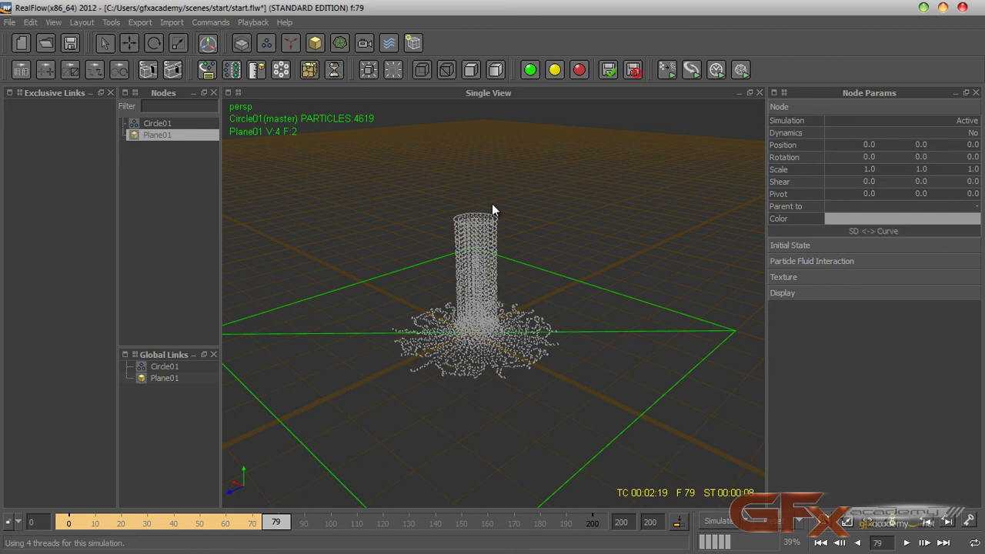
Continue the simulation to frame 111 and reset all simulated data
left_click(721, 523)
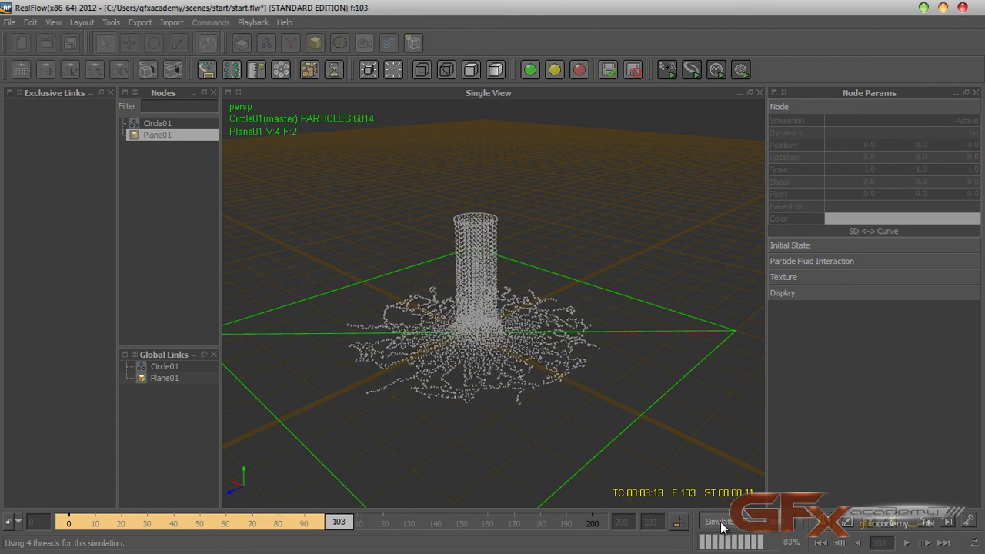
left_click(721, 524)
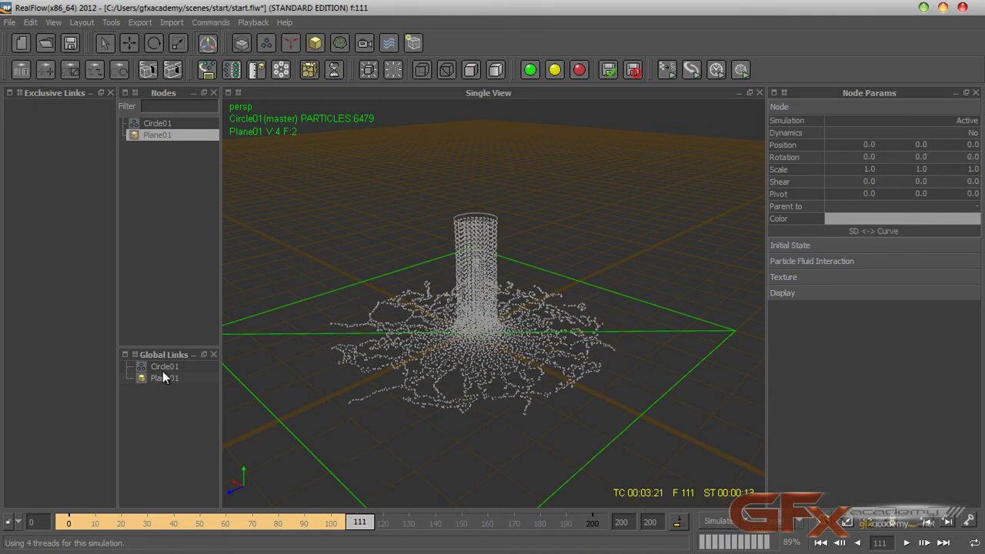
key("ctrl+Home")
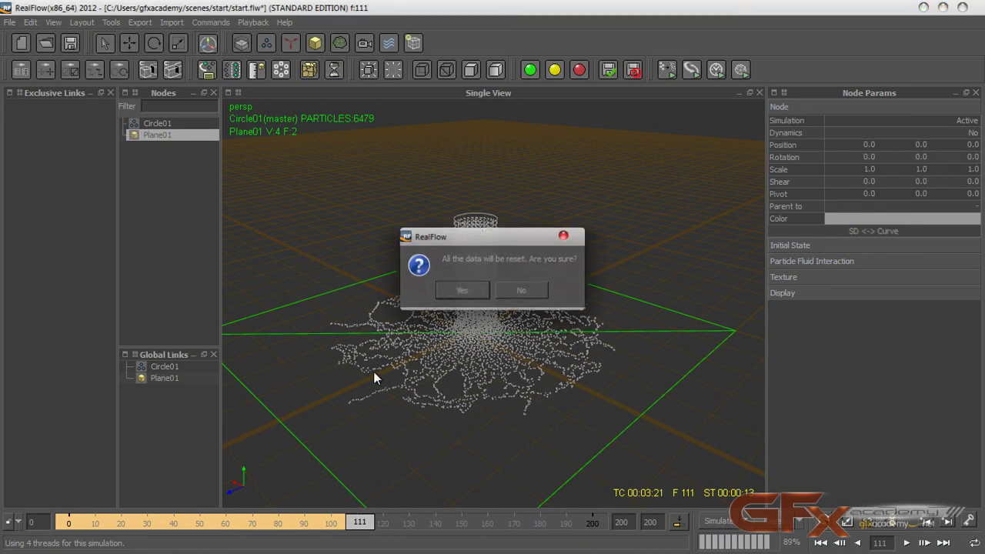
left_click(446, 293)
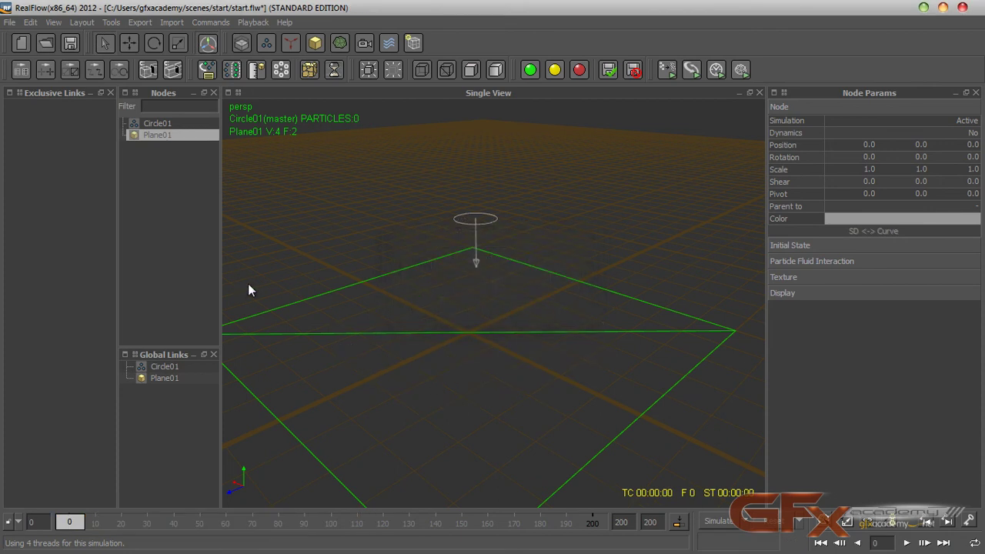
Try an X rotation of 90 on the circle emitter, then return it to 0
left_click(139, 123)
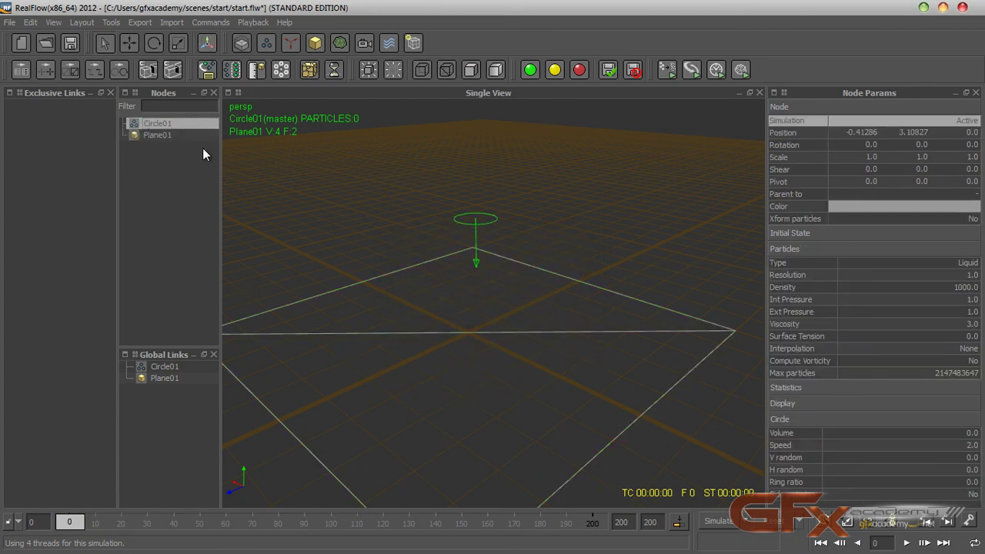
double_click(875, 145)
type("90")
key("Return")
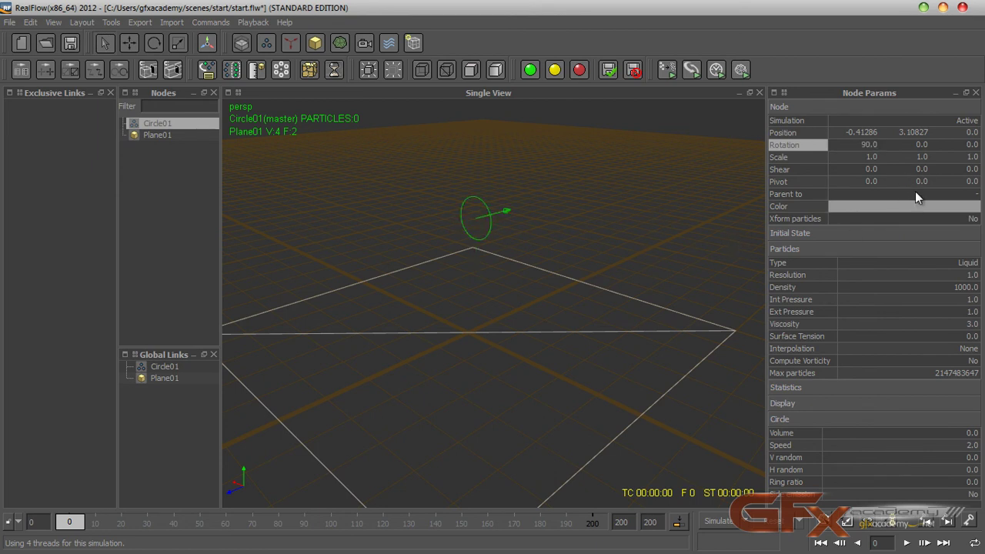
type("0")
key("Return")
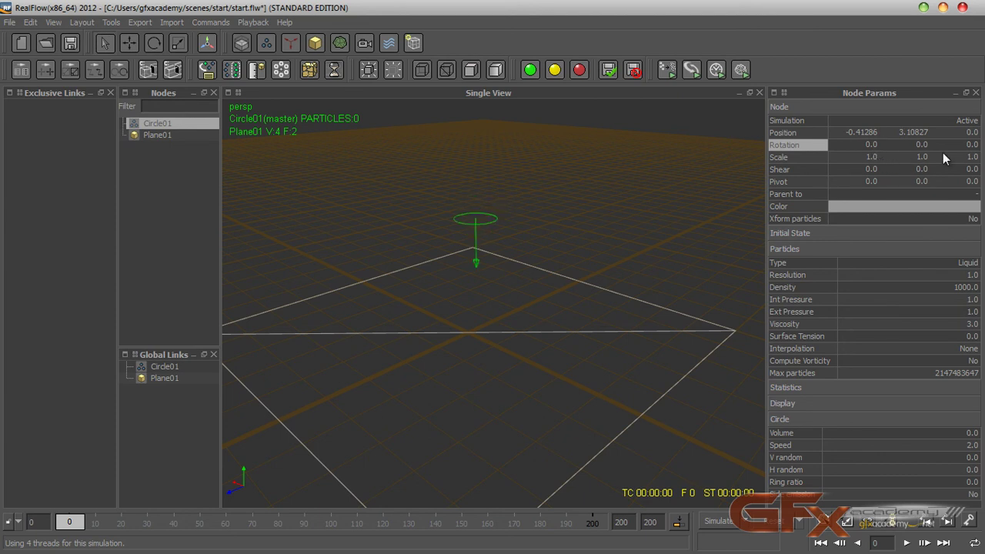
Rotate the circle emitter to face upward and set its rotation to 0, -180, -180
left_click(130, 42)
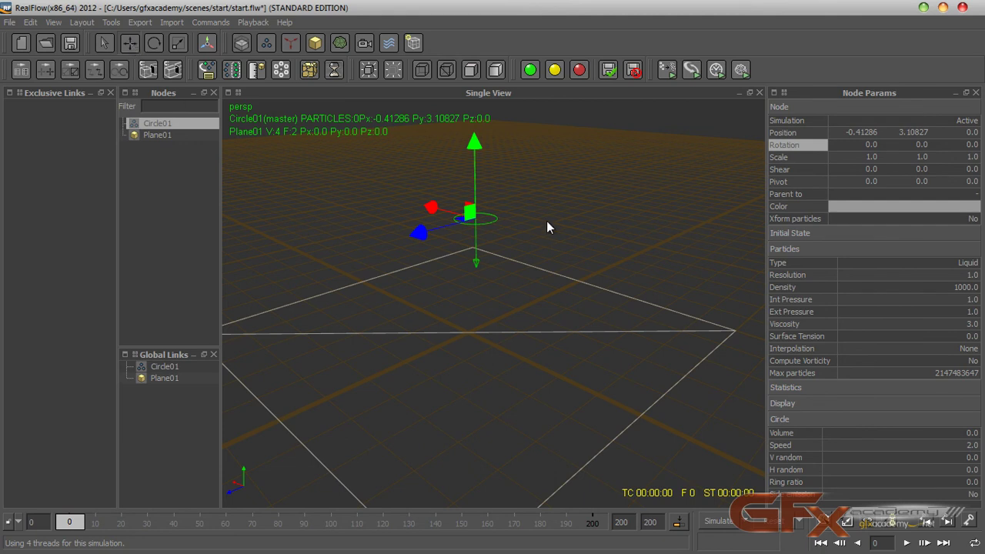
left_click(154, 42)
left_click_drag(415, 217, 569, 215)
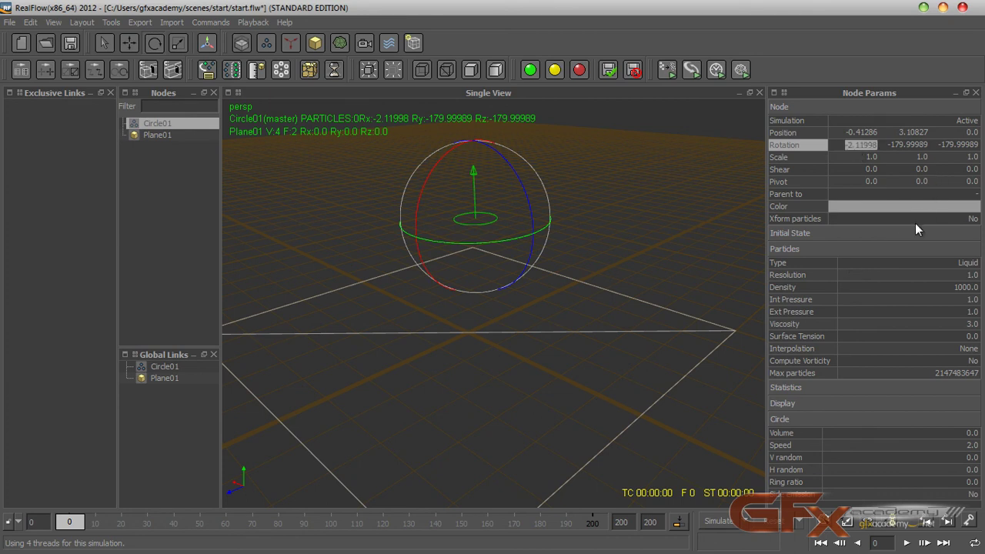
type("0")
key("Return")
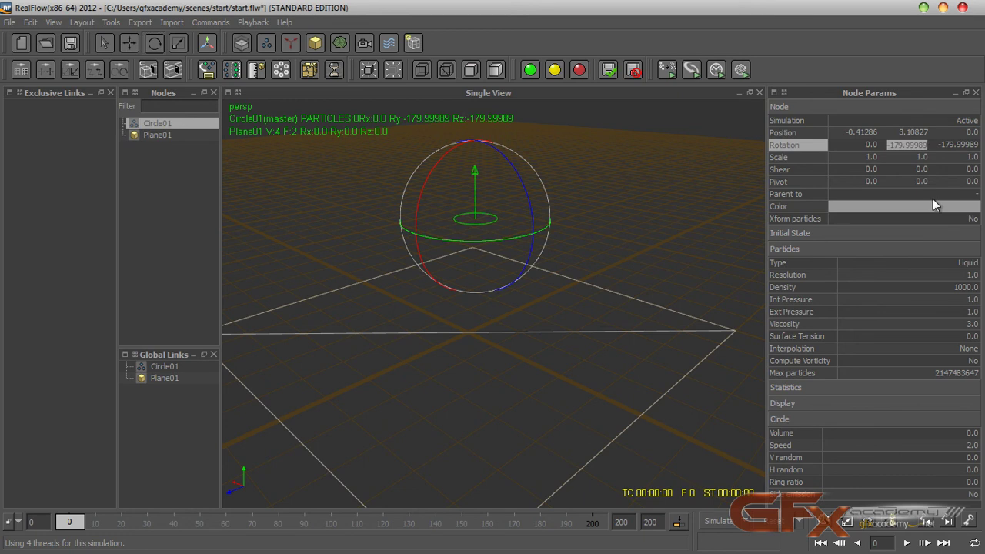
type("-180")
key("Return")
double_click(957, 146)
type("-180")
key("Return")
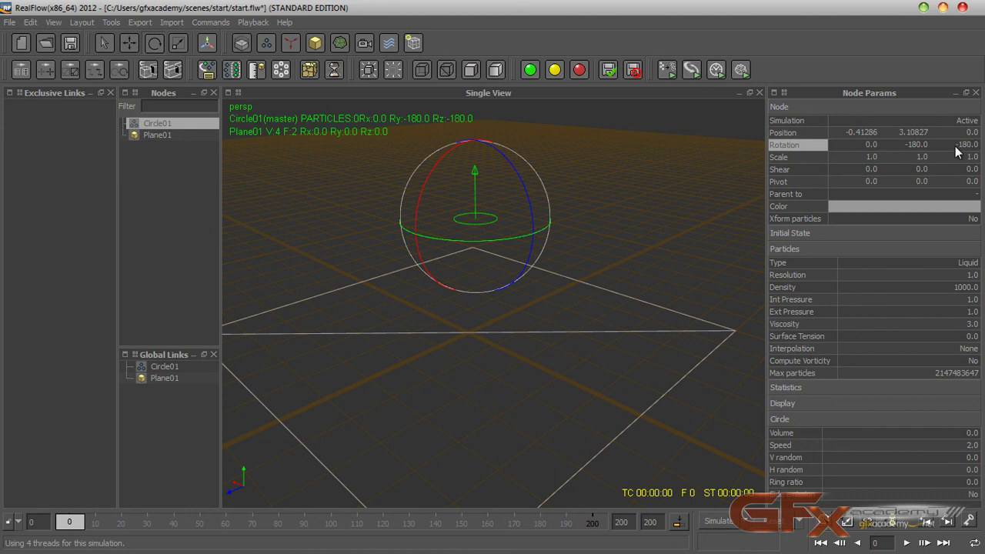
Simulate the upward-facing emitter to frame 37 and reset the scene to frame 0
left_click(663, 205)
right_click_drag(648, 233, 507, 363, "alt")
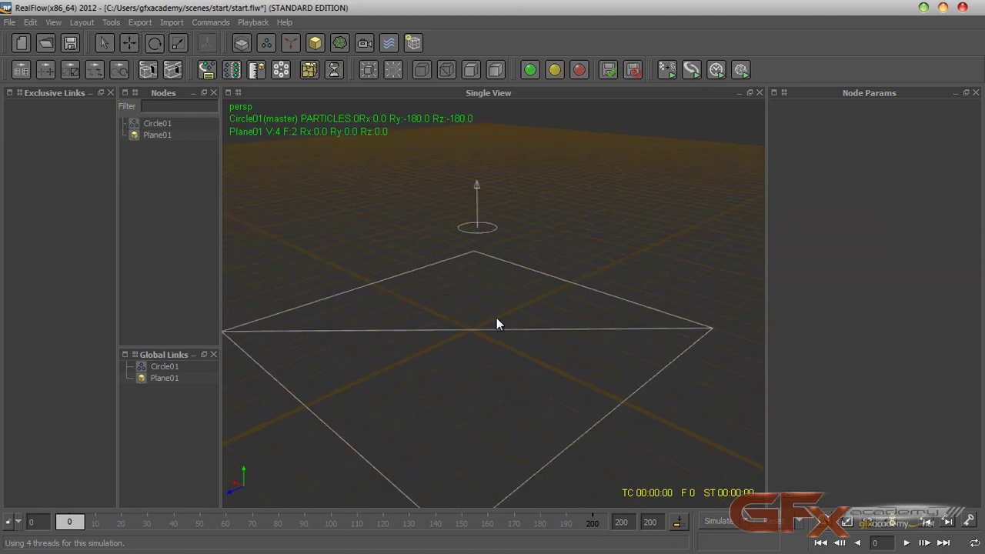
left_click(710, 523)
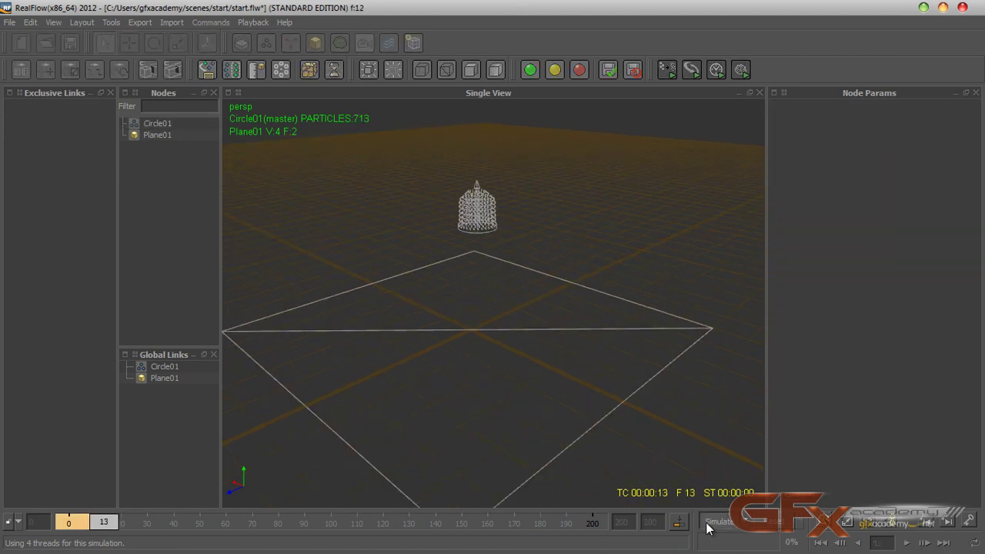
left_click(710, 522)
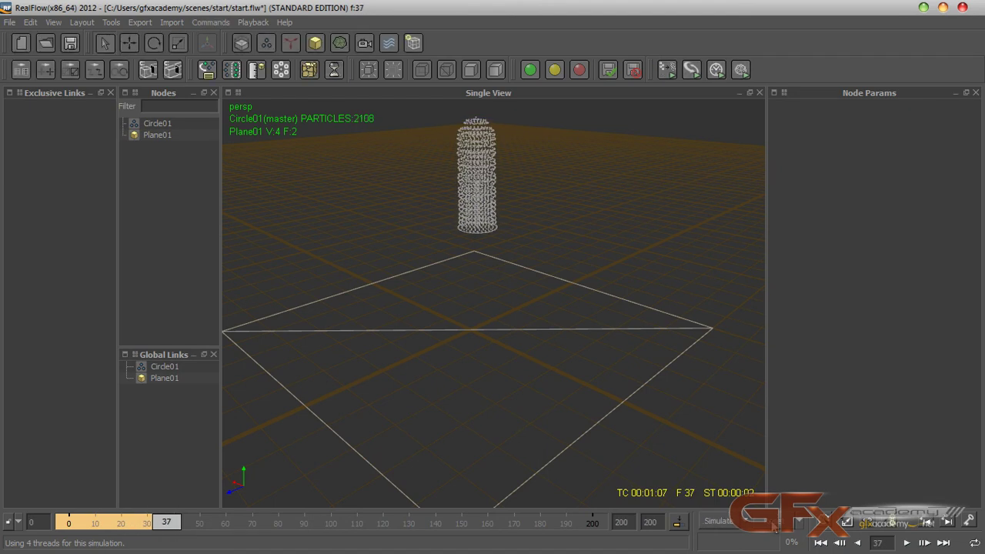
left_click(760, 522)
left_click(467, 293)
Move the upward-facing circle emitter to a Y position of about 2.4 above the plane
left_click(154, 123)
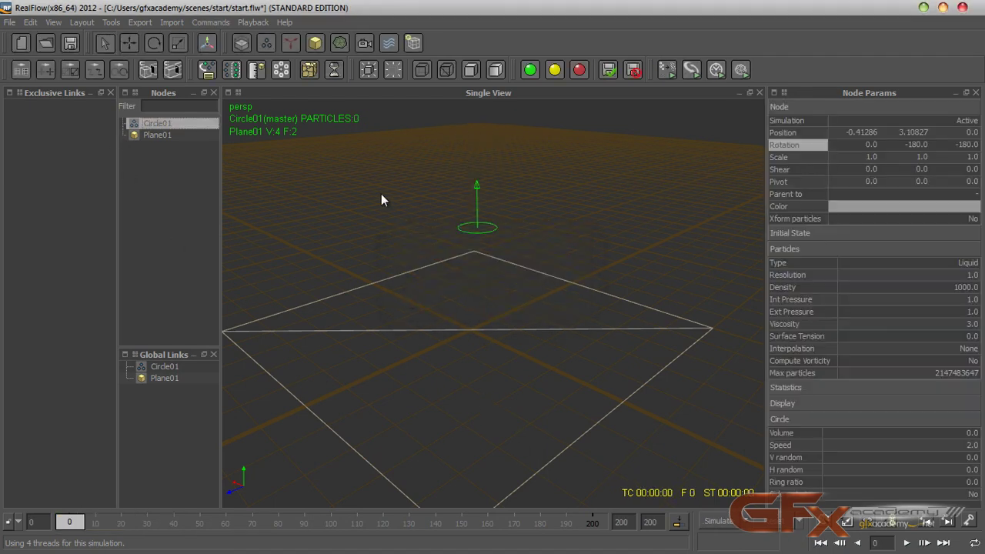
key("w")
left_click_drag(478, 296, 504, 165)
left_click(492, 330)
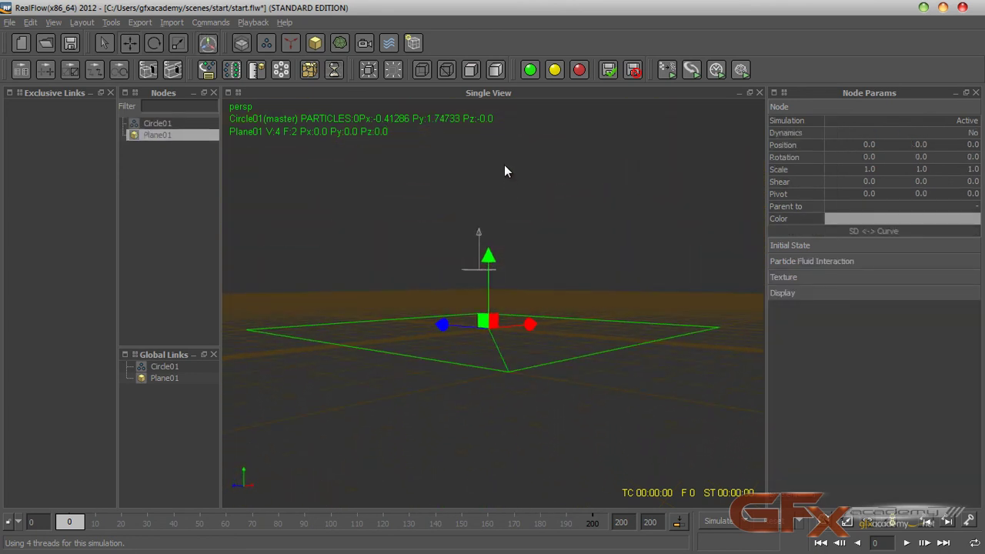
left_click(481, 237)
left_click_drag(478, 290, 479, 273)
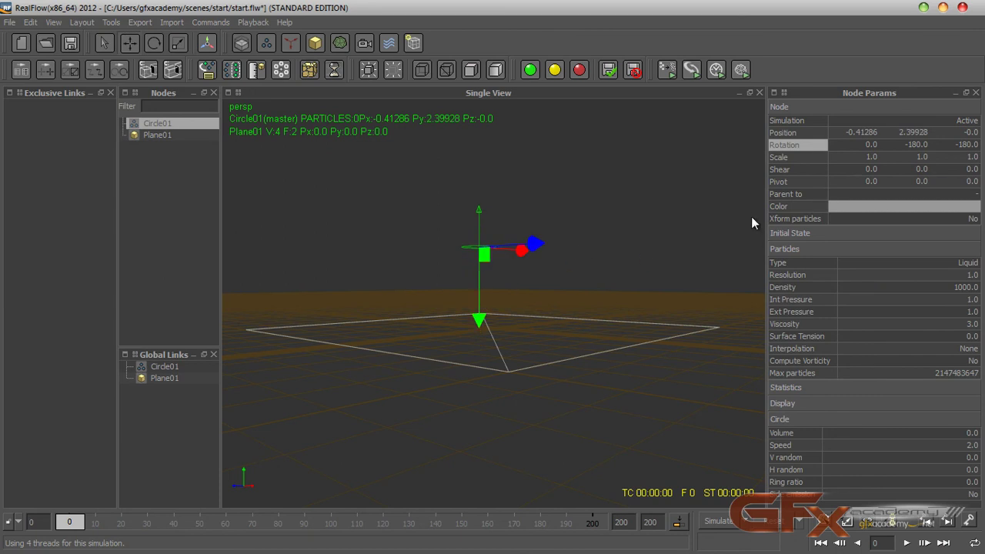
left_click_drag(581, 279, 501, 264, "alt")
scroll(503, 255, "up", 2)
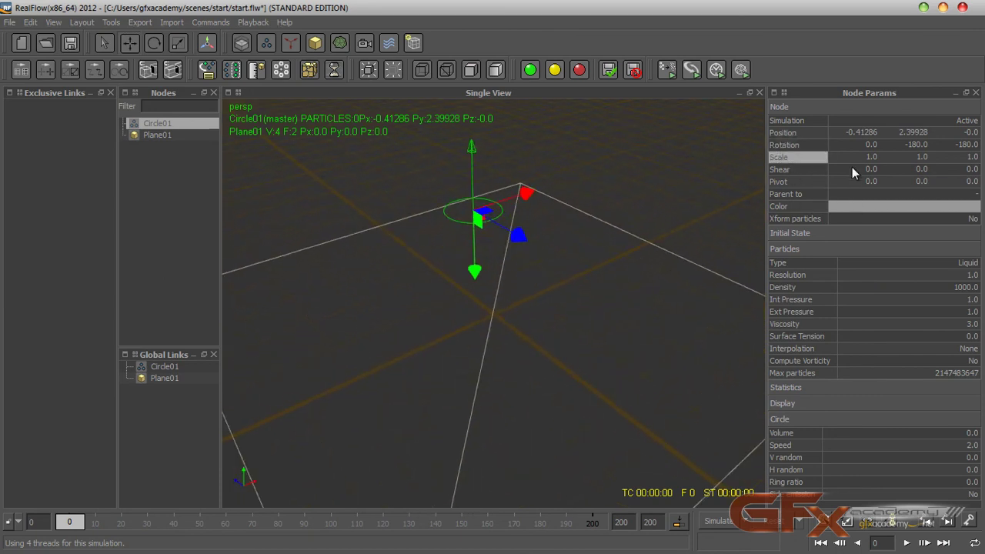
Scale the circle emitter down to 0.5 on the X, Y and Z axes
type("0.5")
key("Return")
double_click(921, 157)
type("0.5")
key("Return")
double_click(971, 157)
type("0.5")
key("Return")
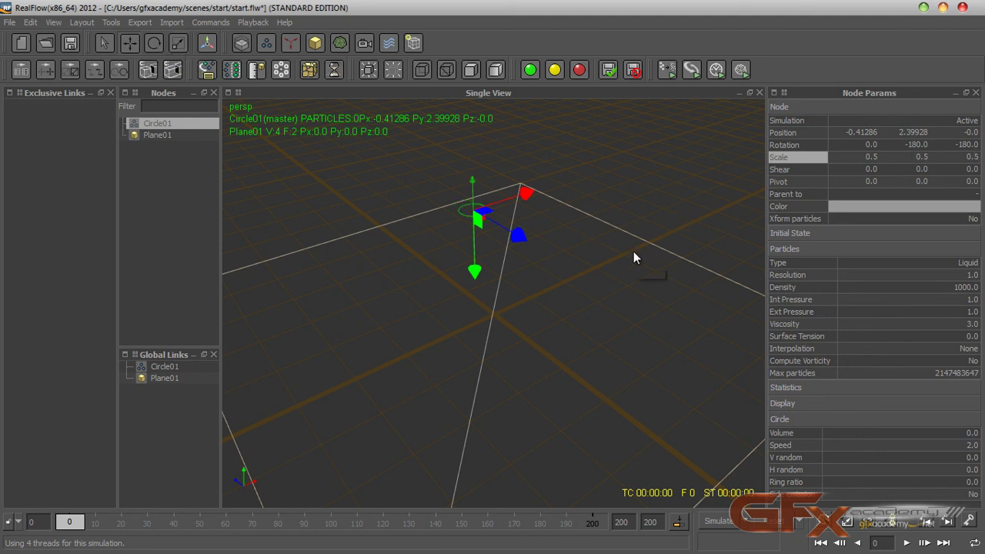
left_click_drag(426, 319, 460, 259, "alt")
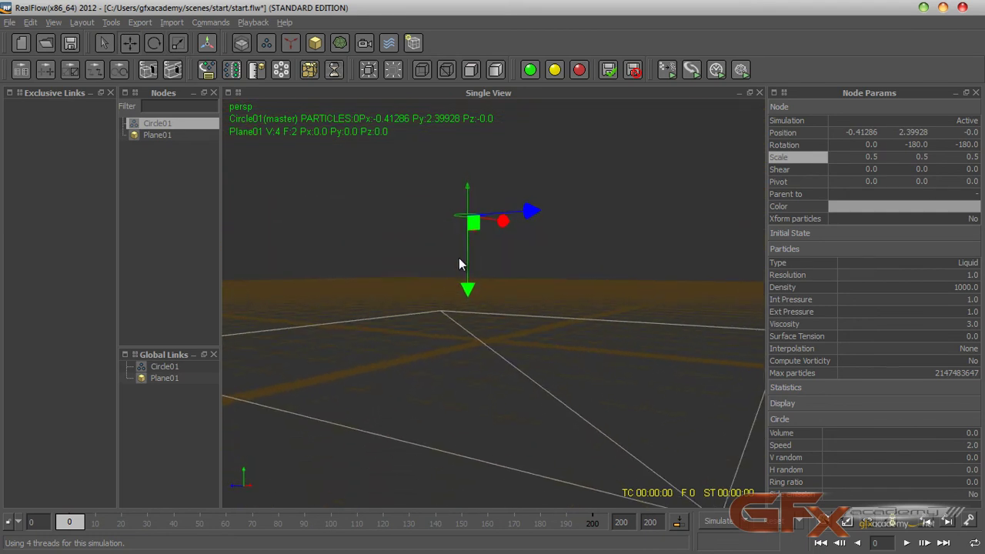
Review the circle emitter's particle type options, keeping Liquid, and set the particle resolution to 5
left_click(835, 263)
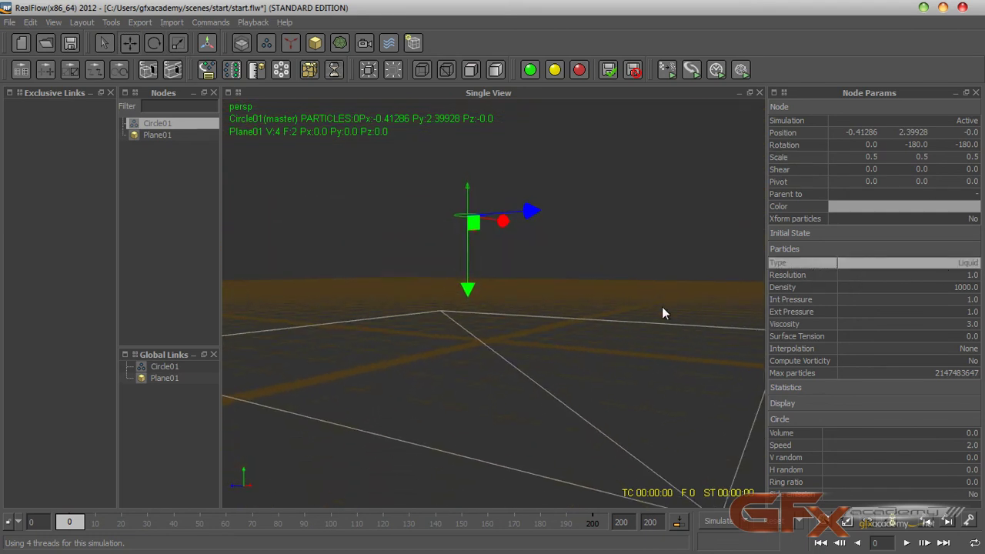
left_click(956, 265)
left_click(955, 266)
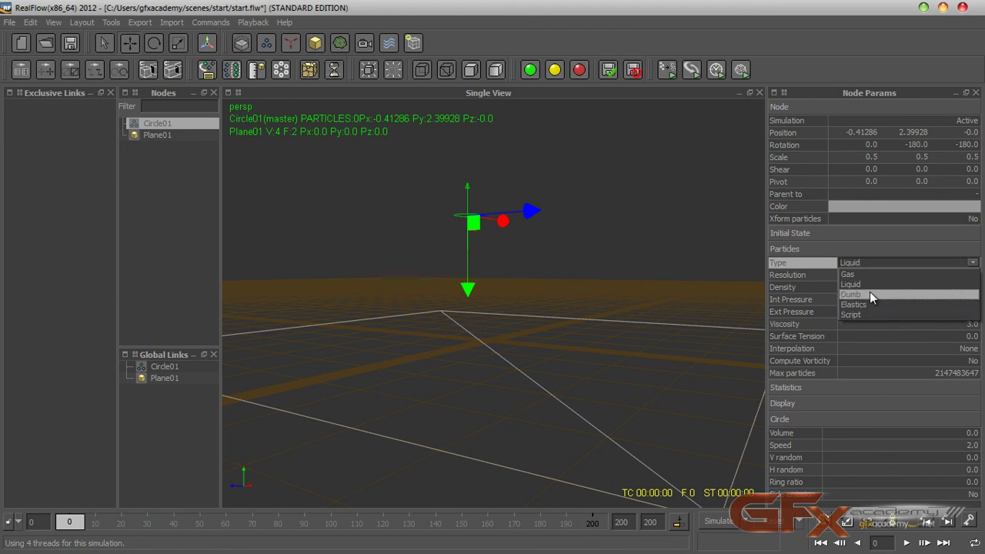
left_click(803, 264)
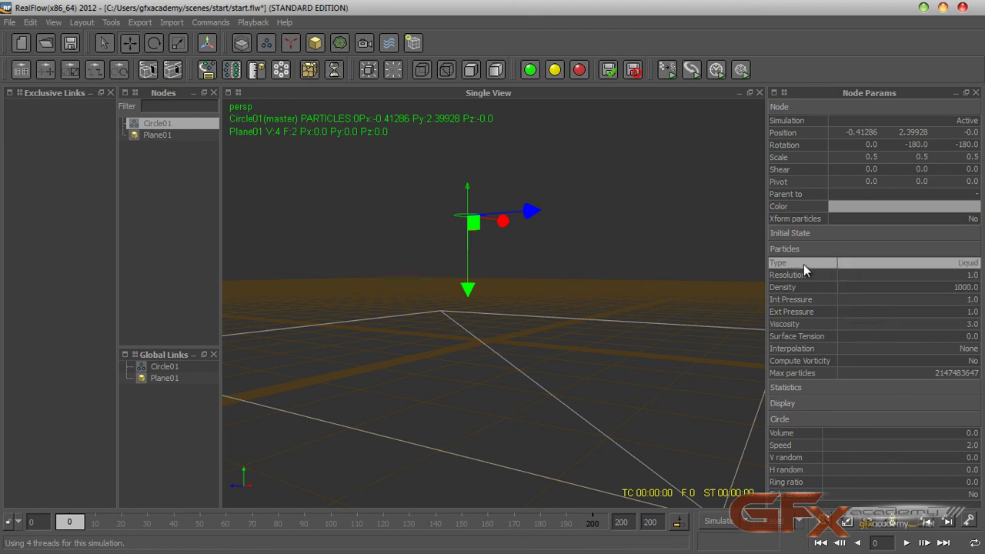
left_click(884, 275)
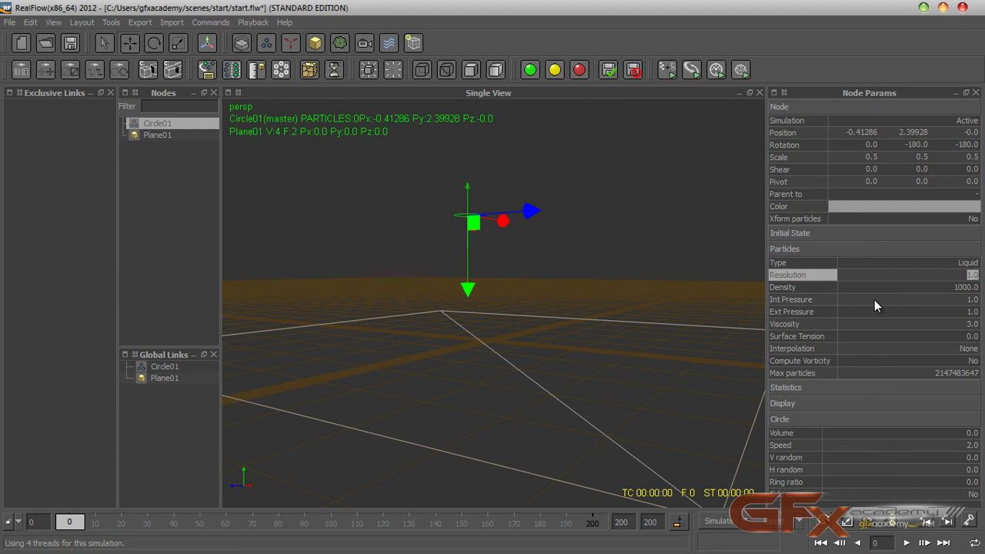
type("5")
key("Return")
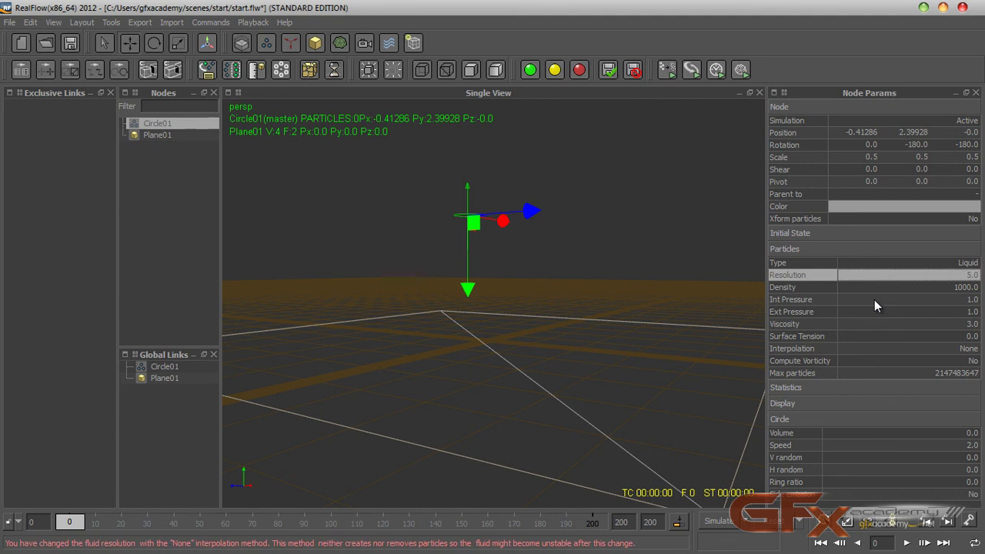
Simulate the emitter at the higher resolution beyond frame 57 and reset the scene to frame 0
left_click(726, 521)
left_click_drag(501, 231, 504, 264, "alt")
left_click(511, 249)
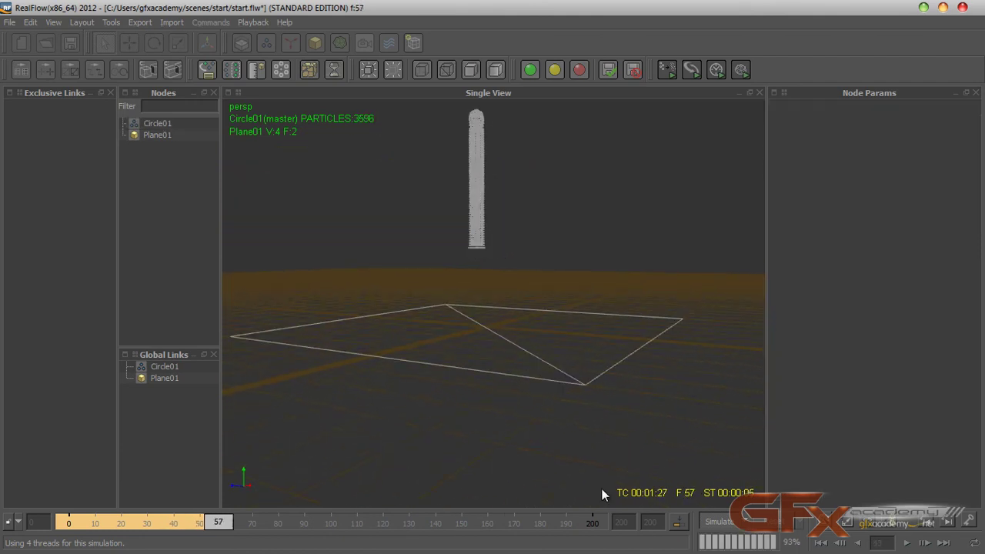
left_click(769, 521)
left_click(471, 293)
left_click_drag(508, 275, 527, 299, "alt")
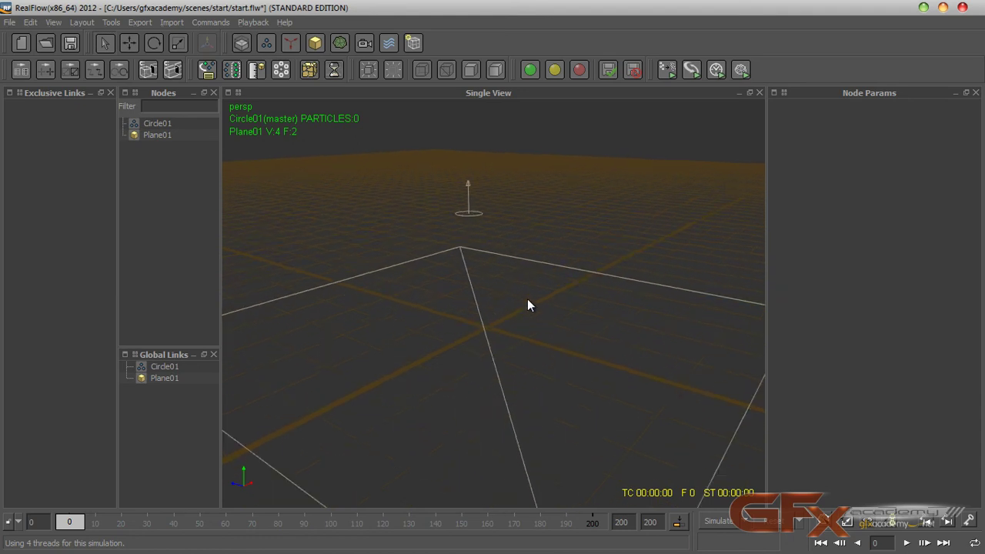
Set the circle emitter's particle density to 30
left_click(472, 215)
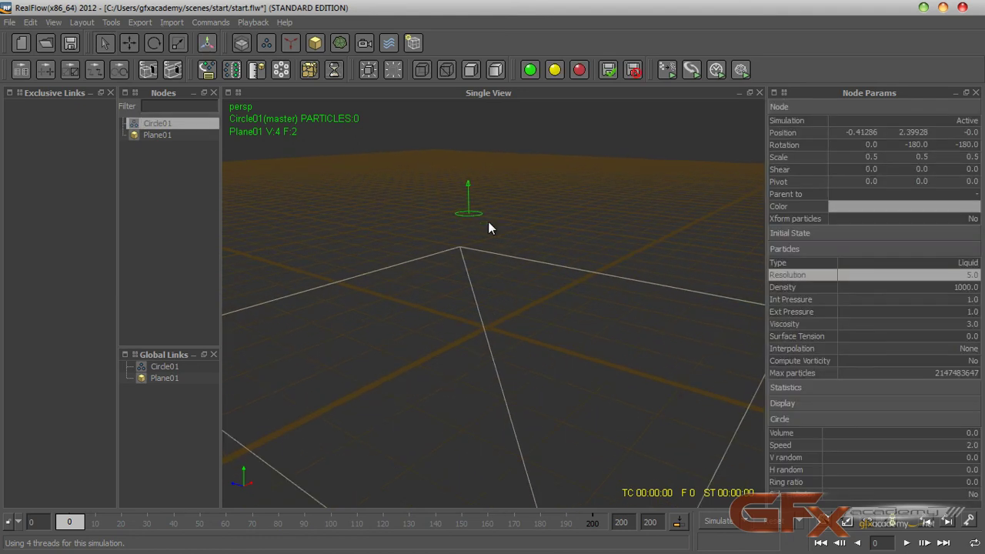
double_click(964, 277)
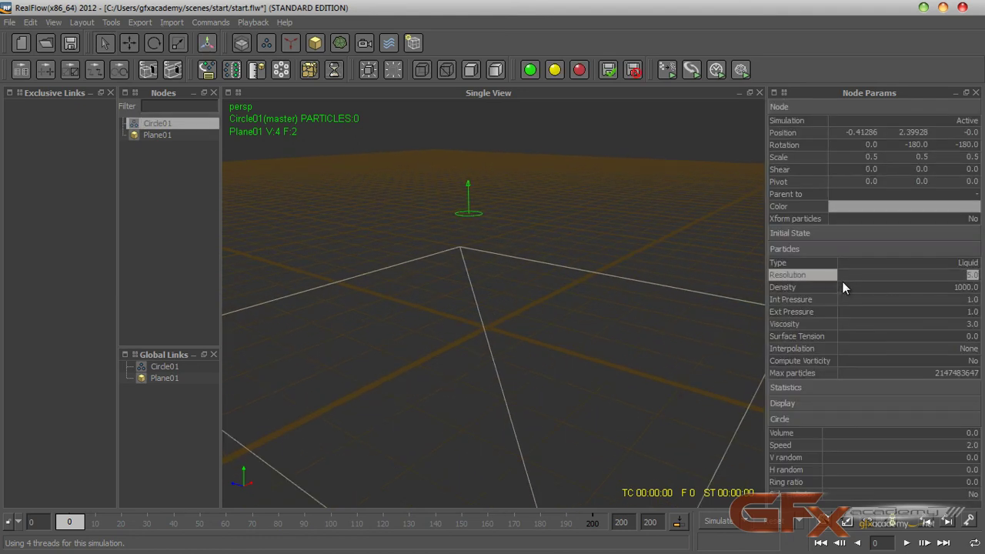
double_click(815, 287)
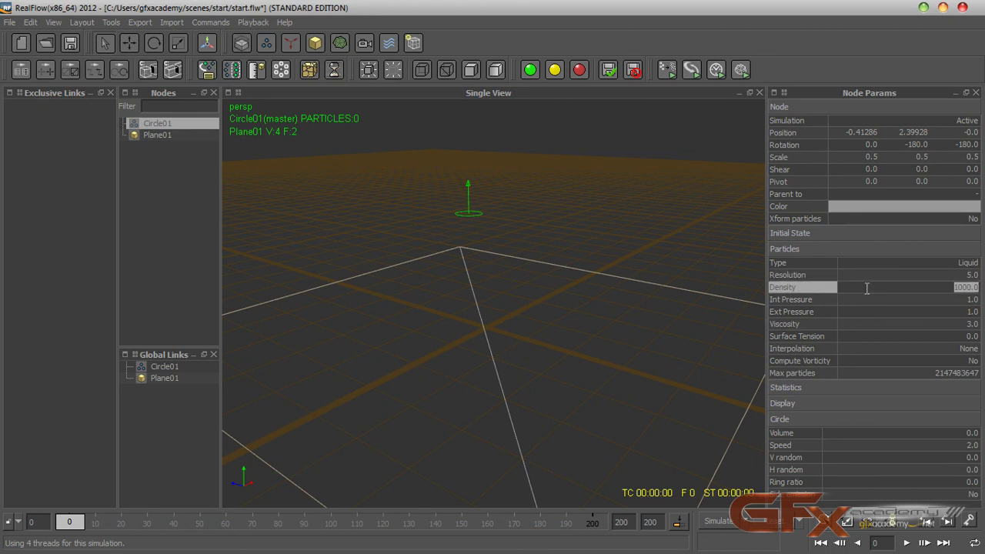
type("30")
key("Return")
Simulate the low-density fluid to frame 64 and reset the scene to frame 0
left_click(718, 519)
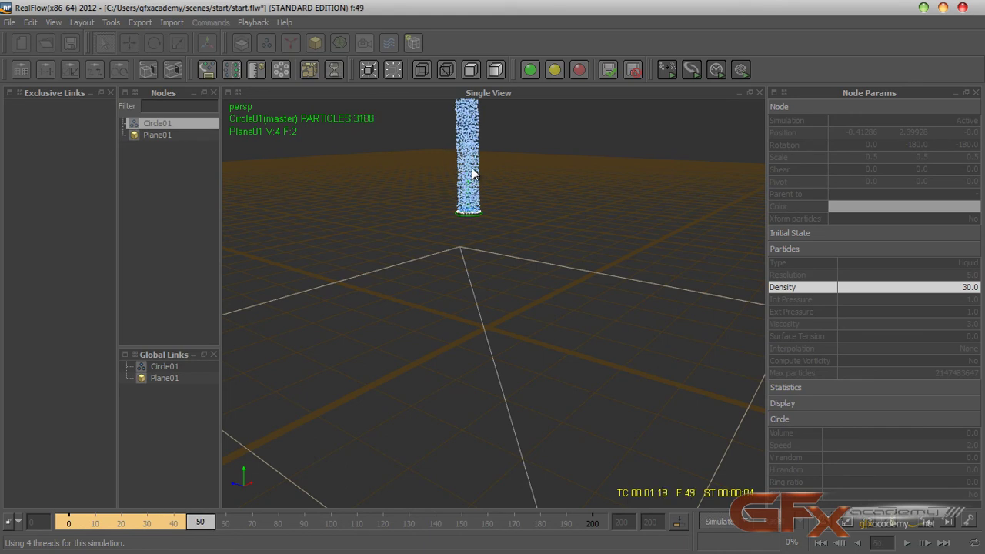
left_click(735, 524)
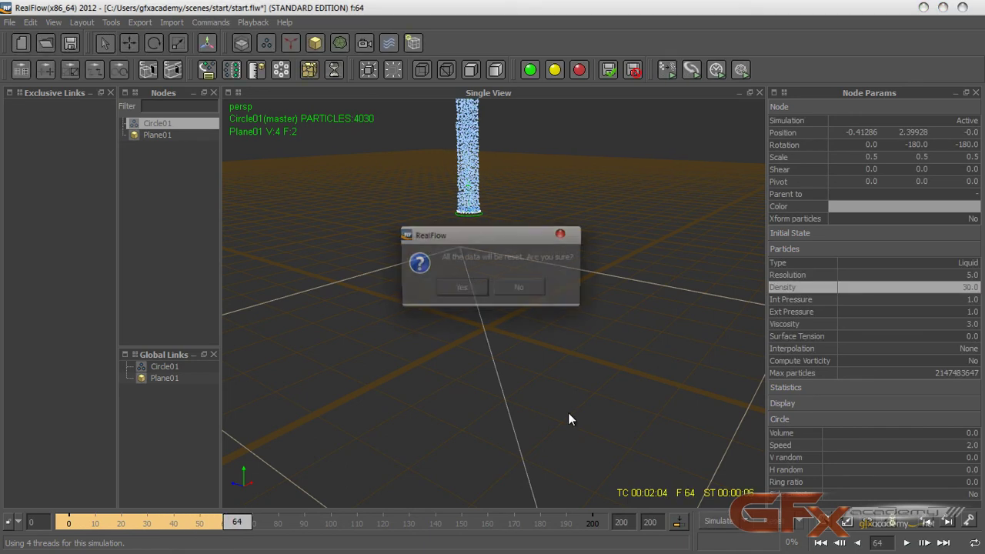
left_click(469, 295)
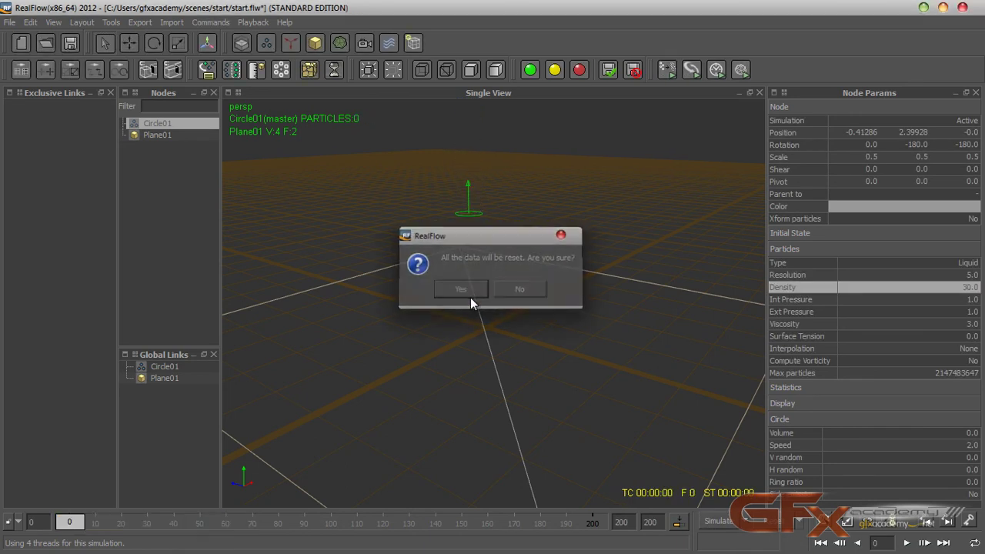
Return the circle emitter's density to 1000 and lower it to 500
double_click(912, 290)
type("1000")
key("Return")
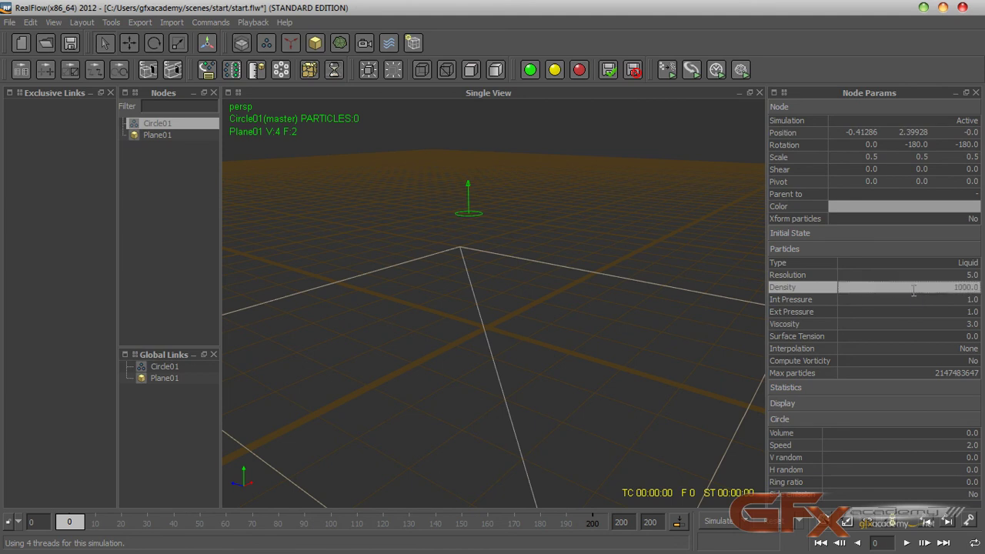
double_click(912, 290)
type("500")
key("Return")
Set the emitter's internal pressure to 50 and simulate the fluid to frame 18
left_click(805, 303)
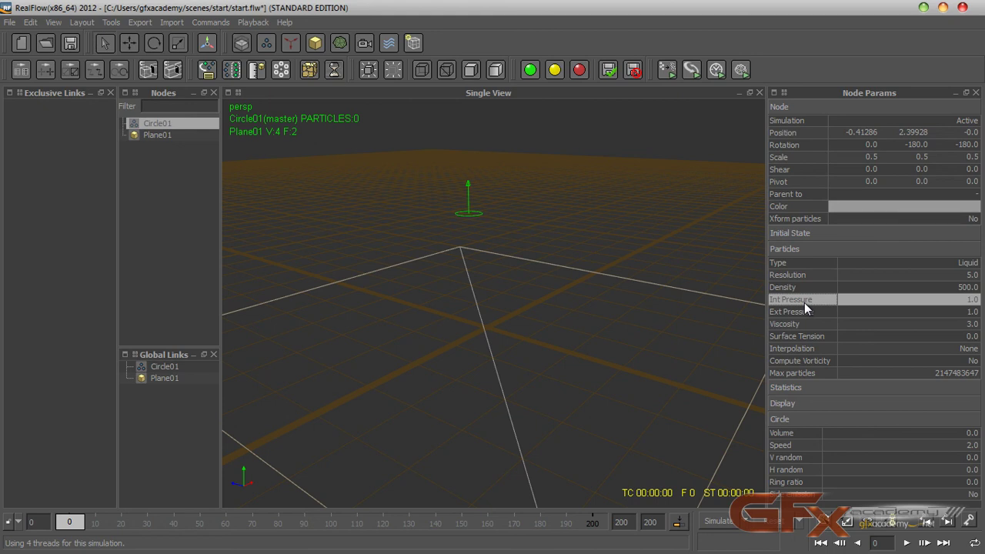
double_click(948, 299)
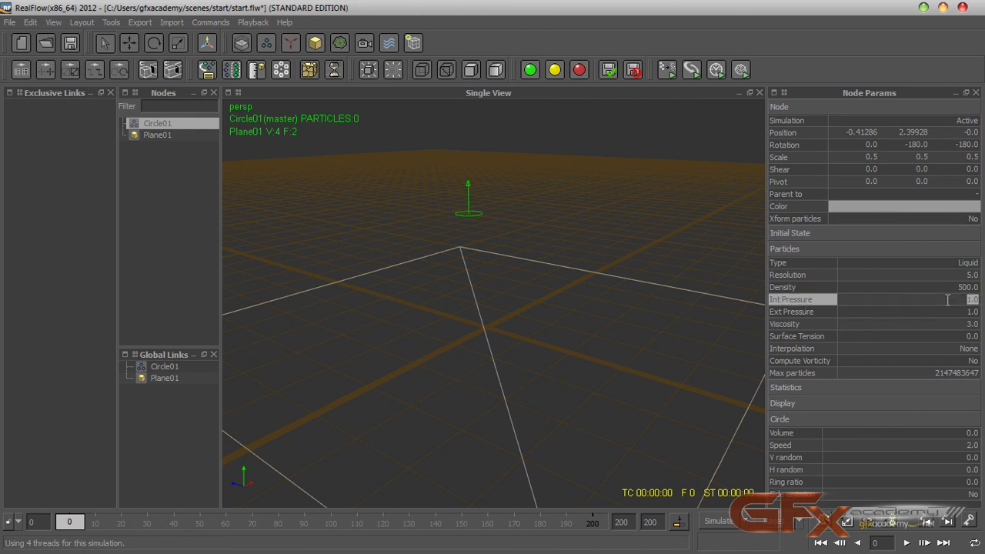
type("50")
key("Return")
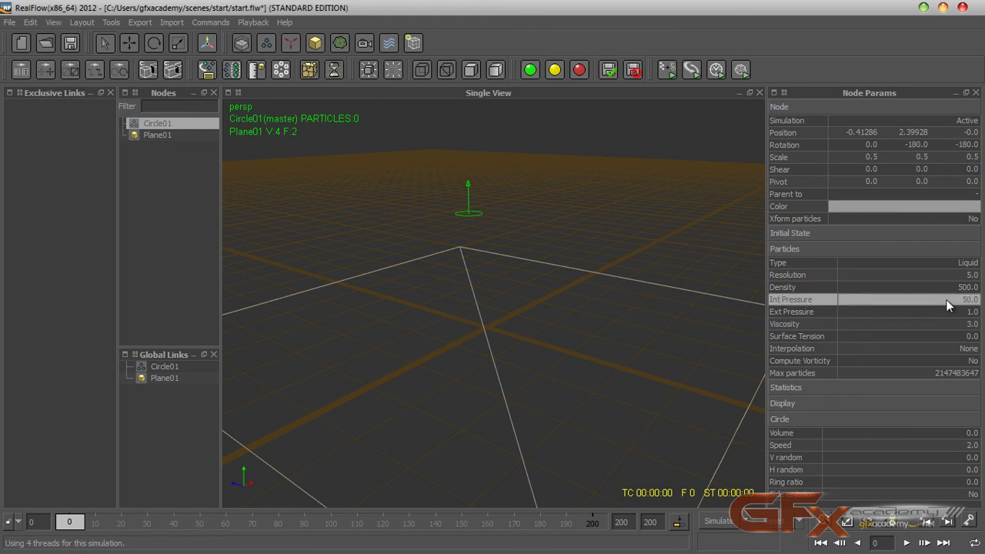
left_click(706, 526)
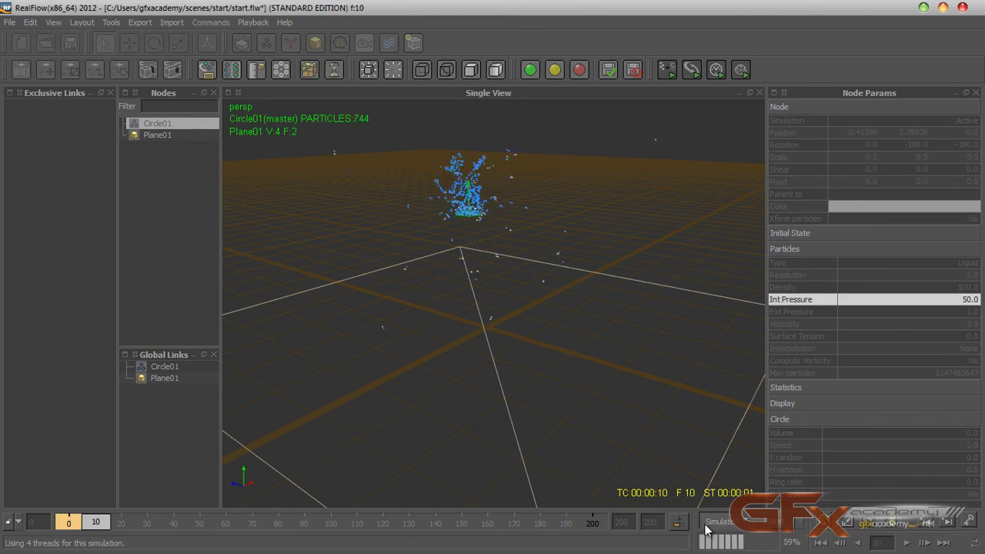
left_click(707, 526)
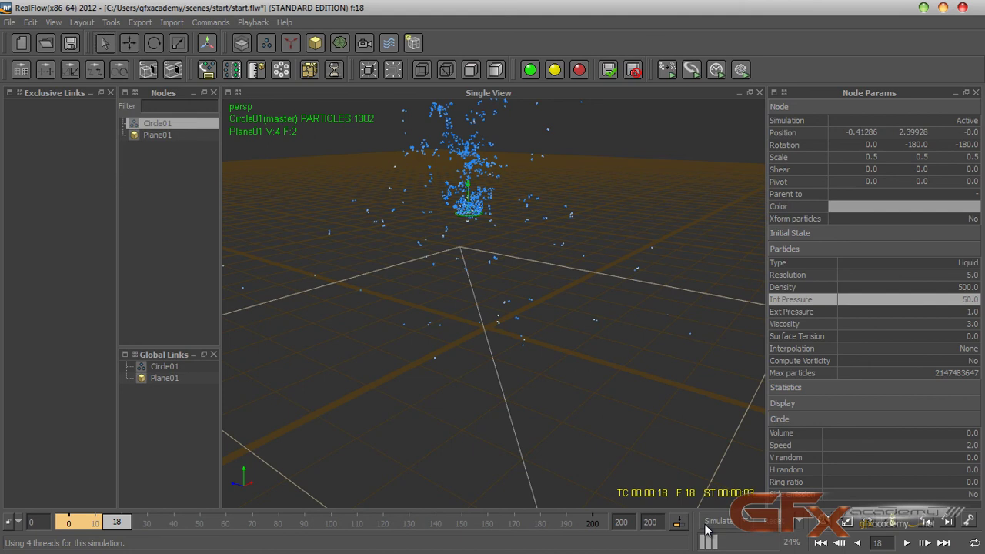
Reduce the emitter's internal pressure to 10 and simulate again from a reset scene to frame 33
double_click(938, 300)
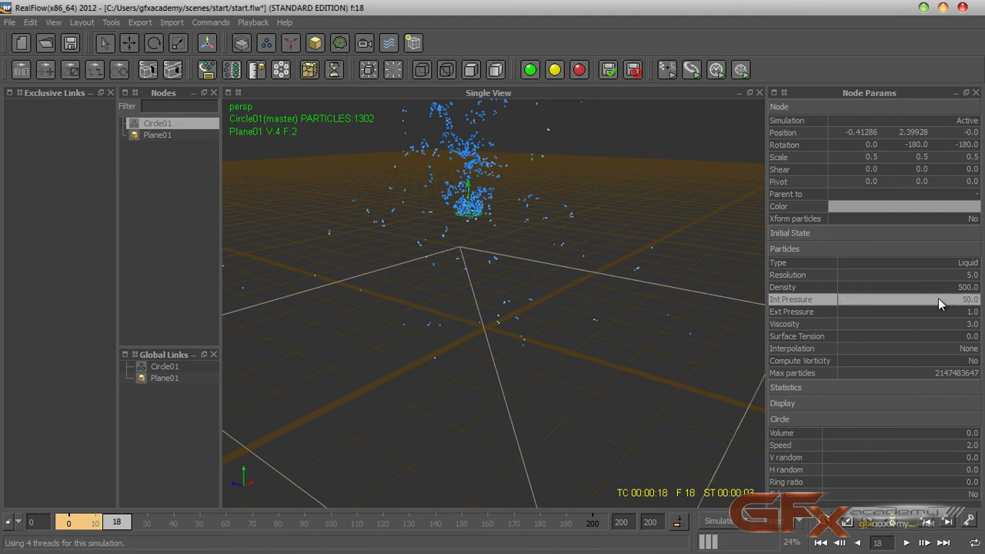
type("10")
key("Return")
left_click(715, 524)
key("Return")
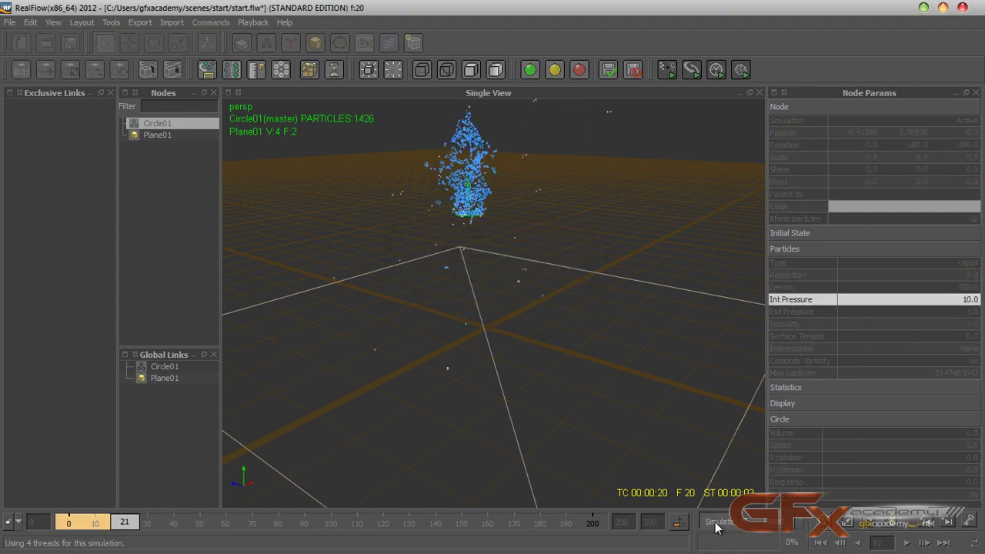
left_click(716, 523)
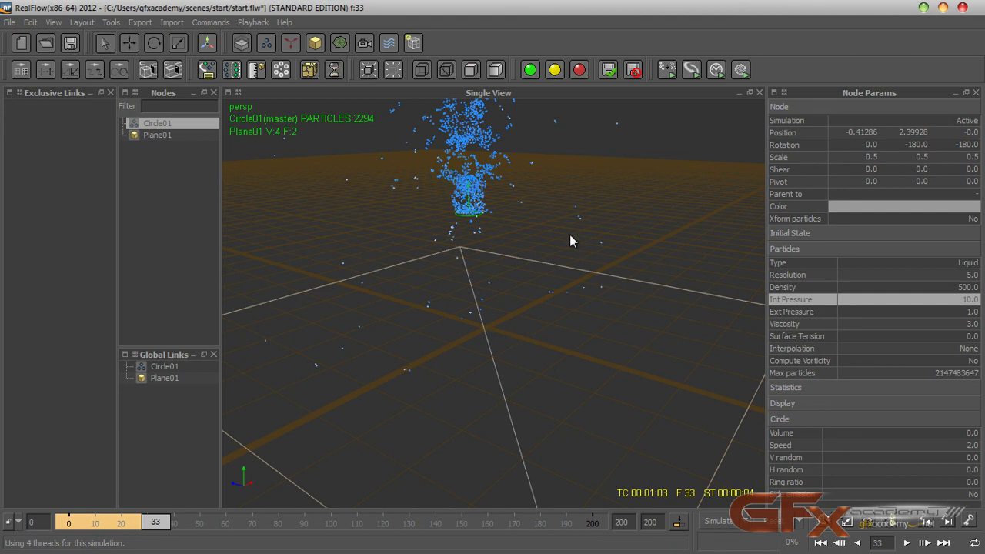
Set the emitter's external pressure to 5 and reset the scene to frame 0
double_click(933, 311)
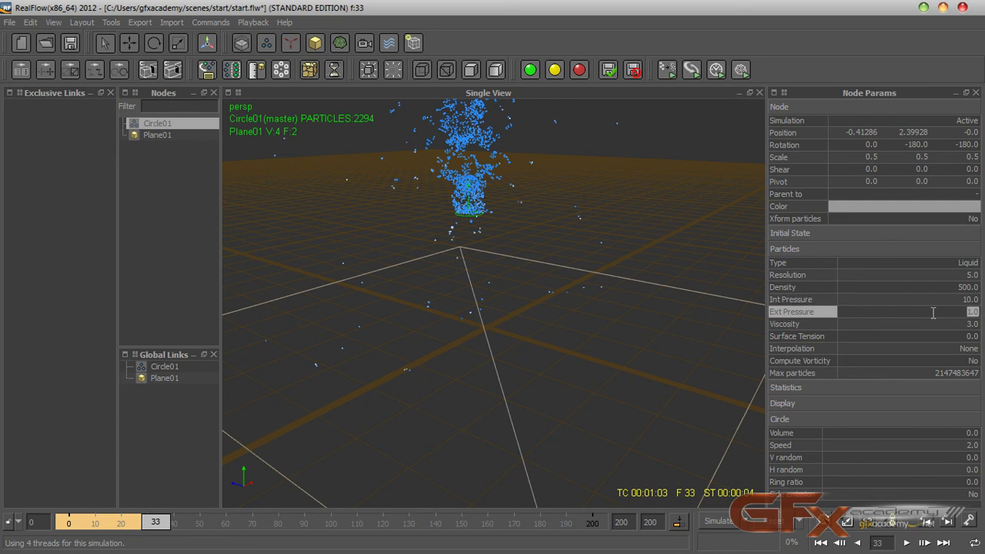
type("5")
key("Return")
left_click(777, 522)
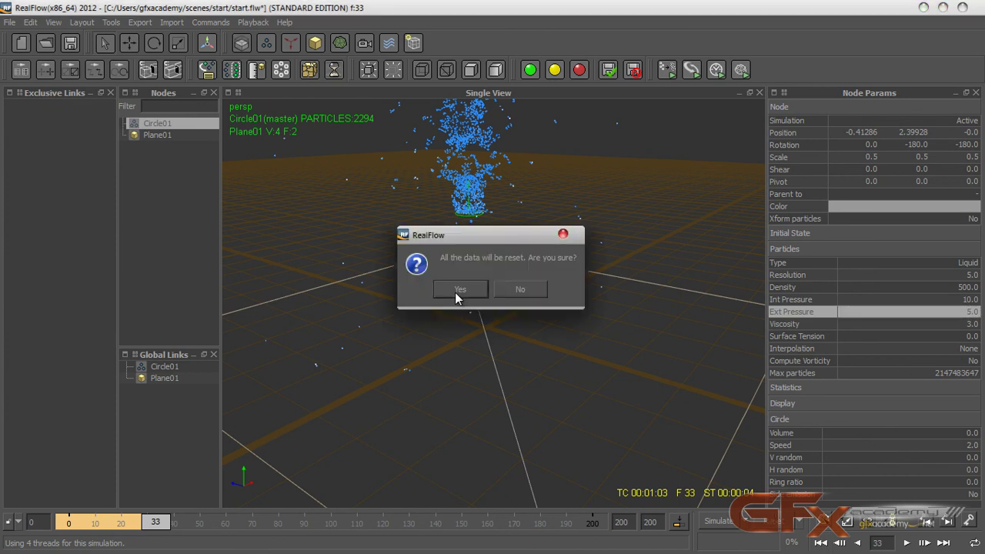
left_click(455, 292)
Simulate the fluid with the raised external pressure to frame 51 and reset the scene
left_click(721, 522)
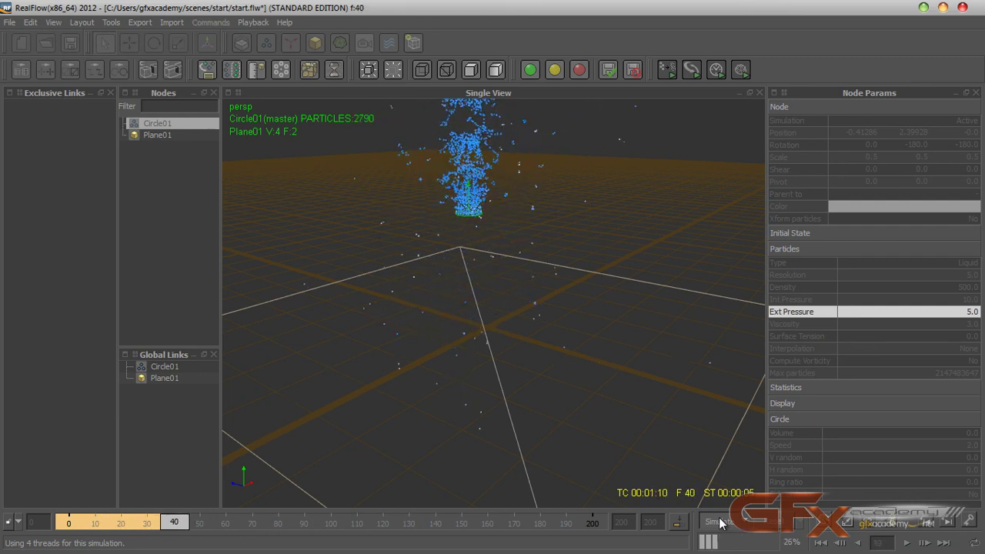
left_click(721, 524)
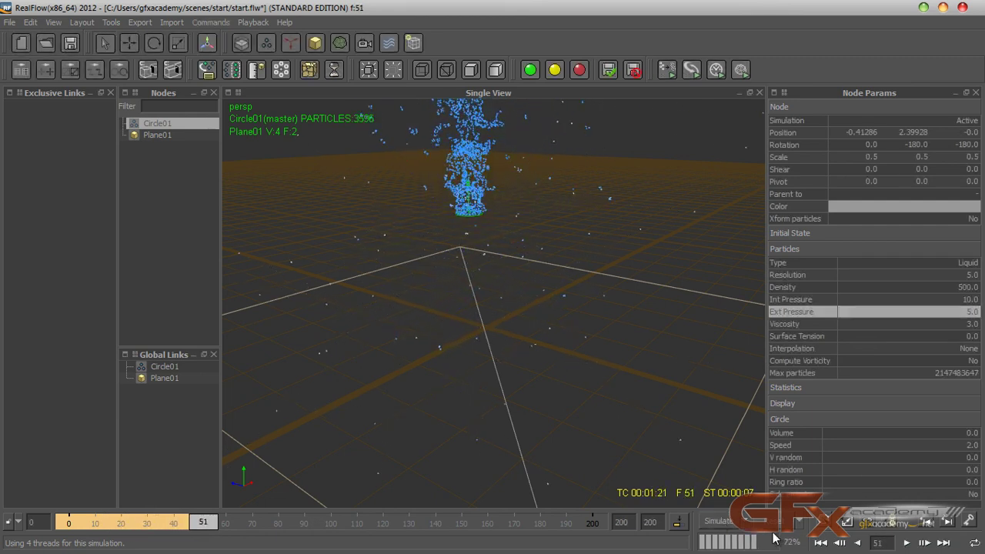
left_click(776, 531)
left_click(464, 291)
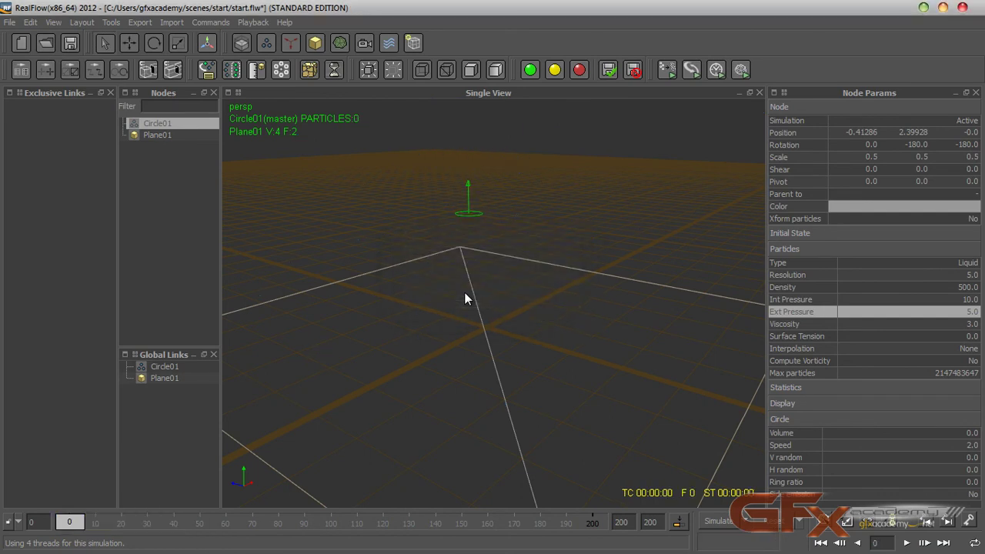
Set the emitter's viscosity to 10 and simulate the fluid to frame 40
left_click(849, 324)
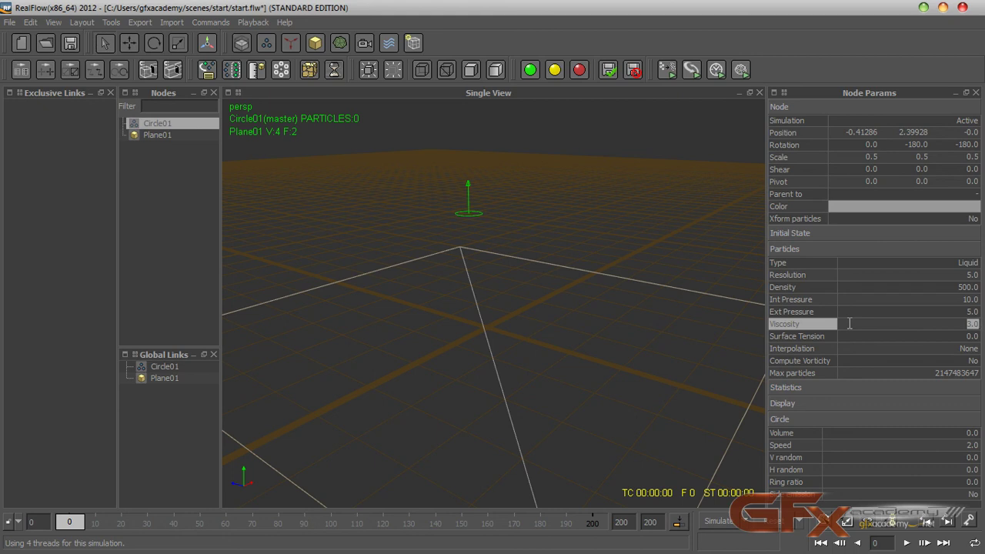
type("10")
key("Return")
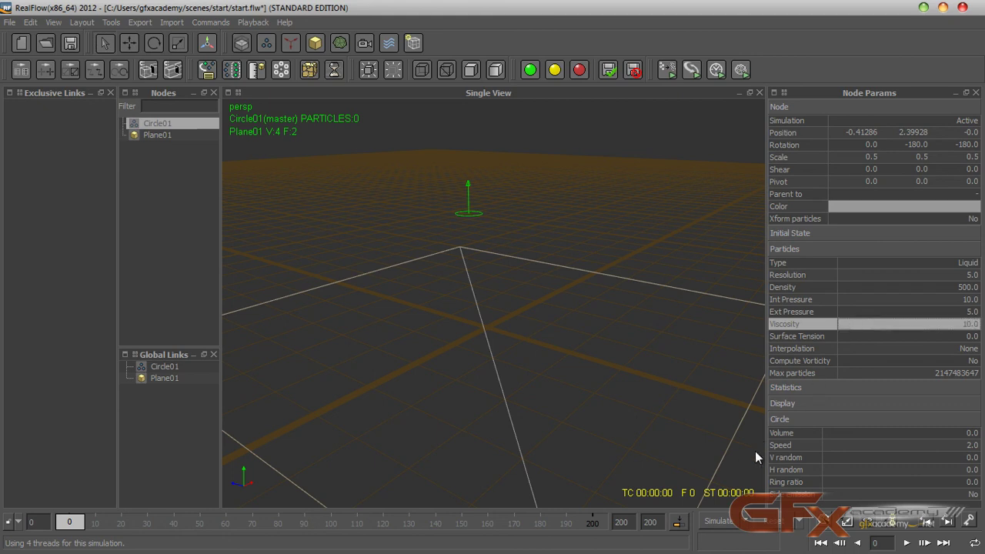
left_click(722, 524)
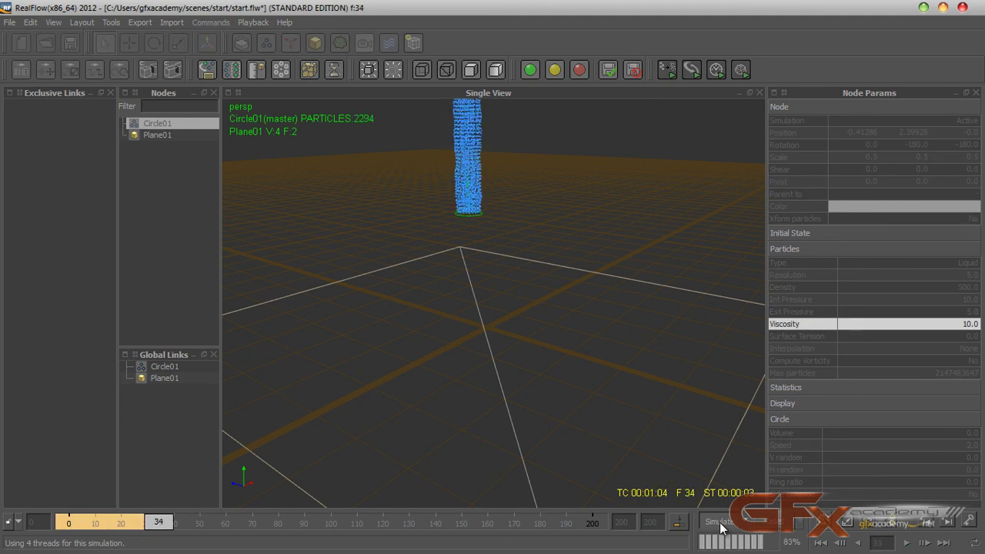
left_click(722, 524)
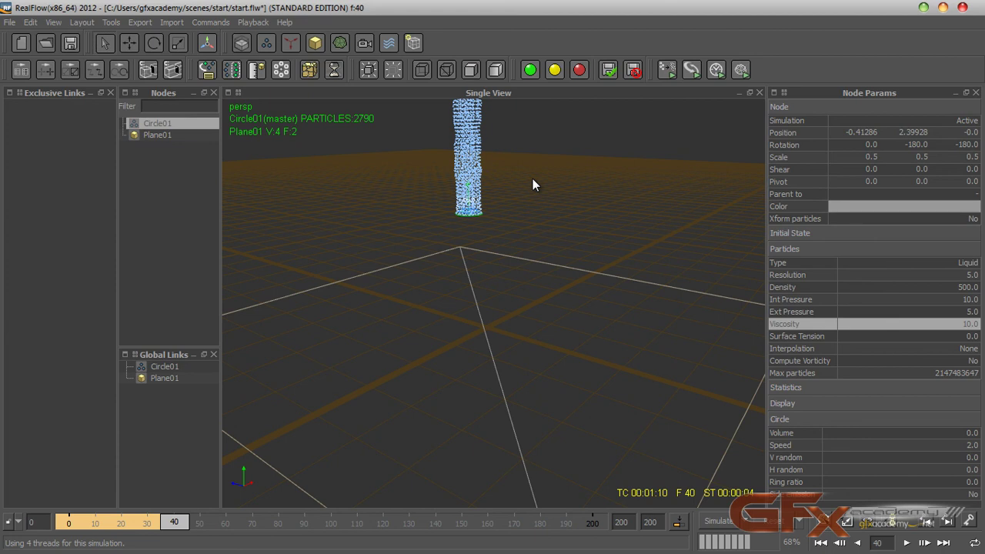
Lower the circle emitter's viscosity to 1
double_click(892, 323)
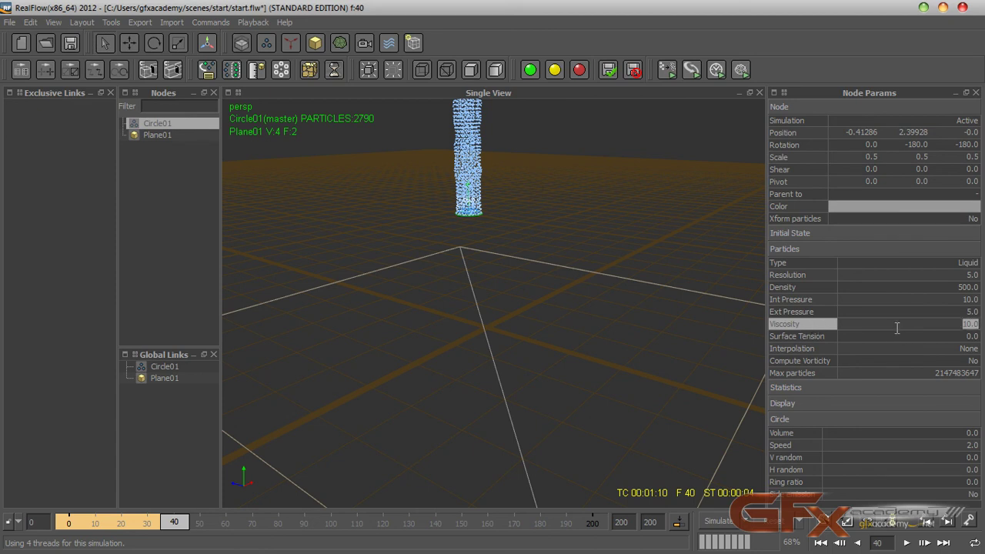
type("1")
key("Return")
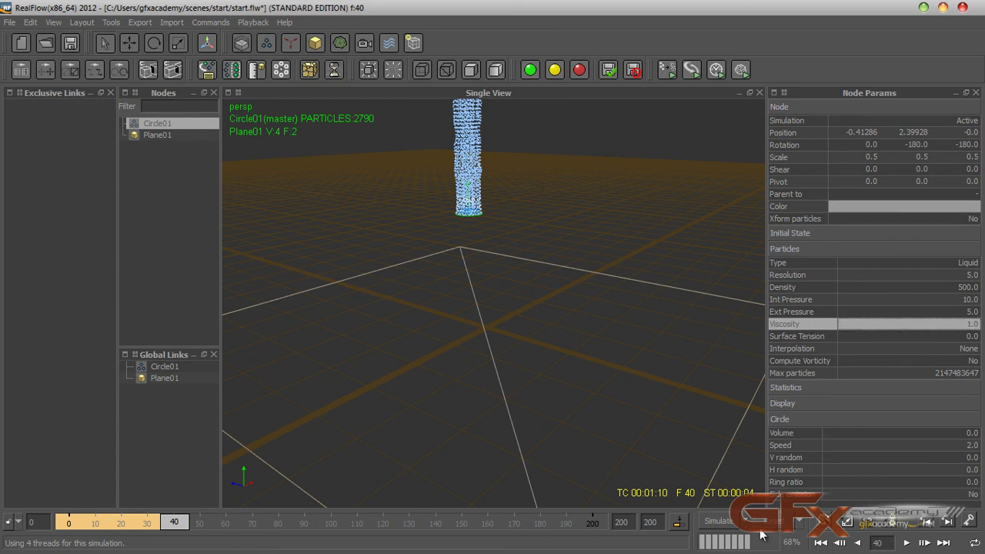
Resimulate the fluid from frame 0 with the lowered viscosity to at least frame 18 and reset the scene
left_click(439, 287)
left_click(713, 523)
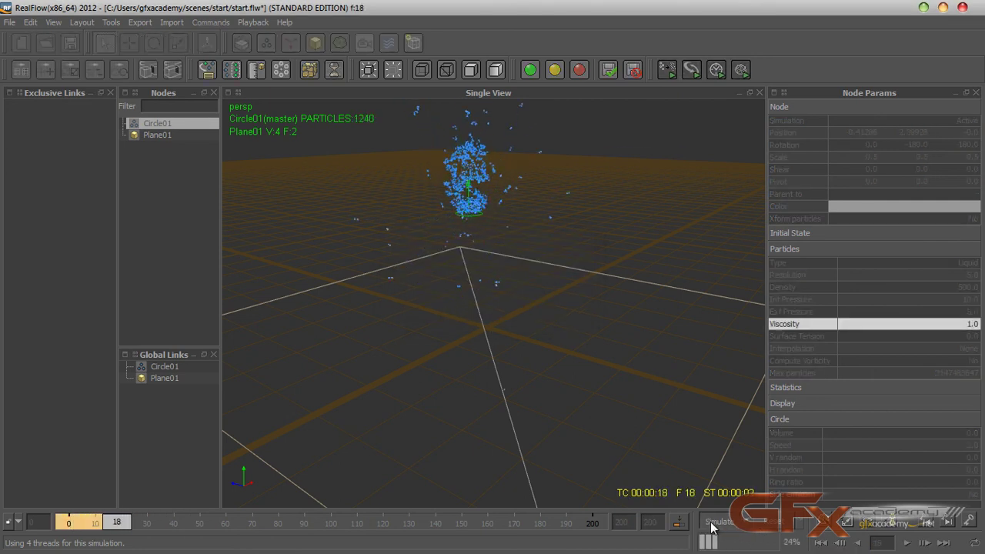
left_click(713, 523)
left_click(797, 525)
left_click(523, 289)
left_click(508, 289)
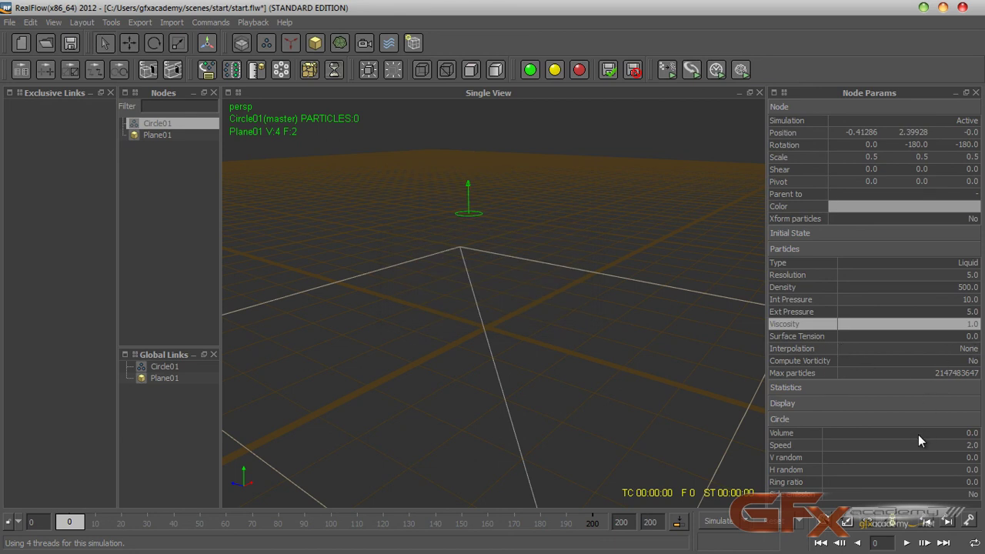
Set the circle emitter's volume to 1
left_click_drag(489, 254, 467, 230, "alt")
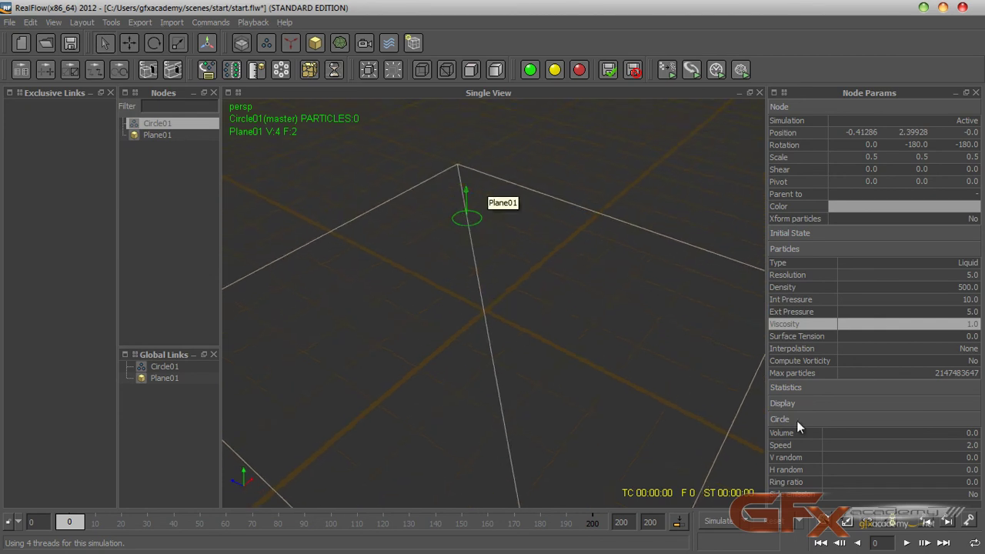
left_click(895, 434)
type("1")
key("Return")
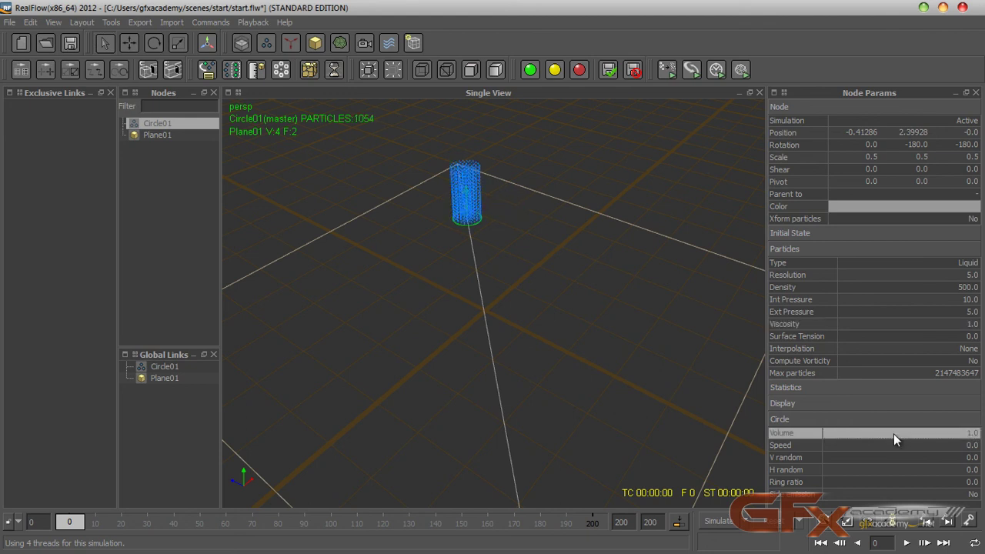
Simulate the fluid with the volume of 1 to about frame 48 and reset the scene
left_click_drag(591, 338, 575, 269, "alt")
left_click(721, 523)
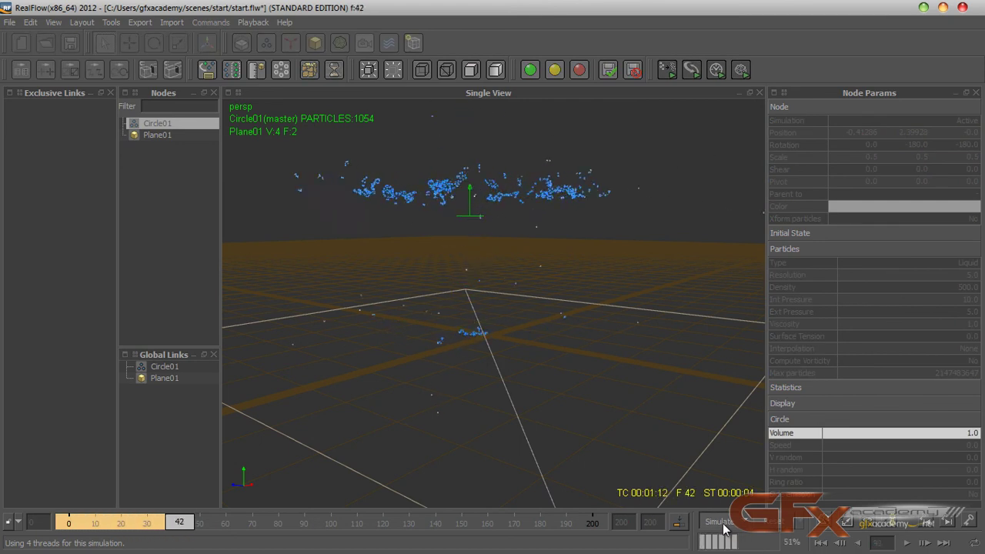
left_click_drag(510, 273, 513, 313, "alt")
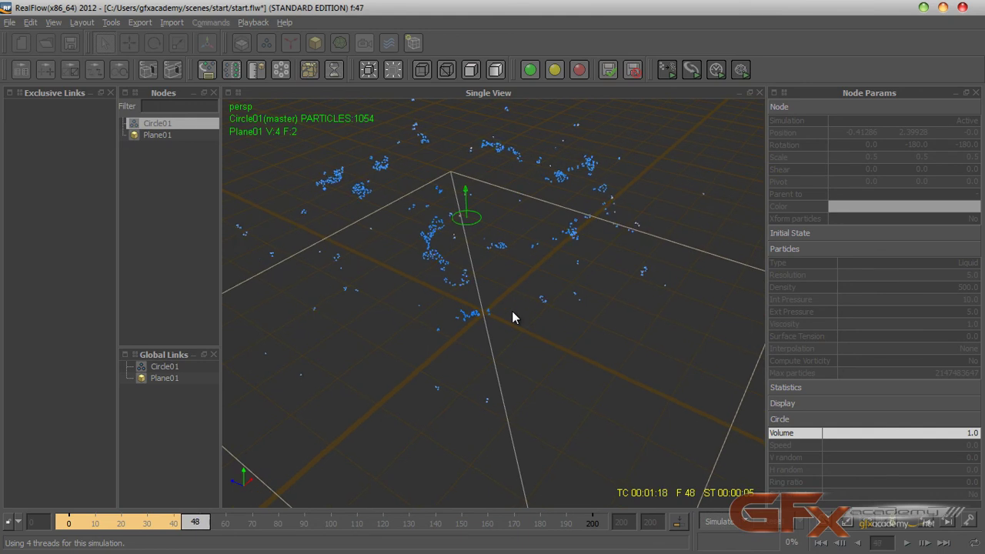
left_click(708, 522)
left_click(759, 523)
left_click(460, 290)
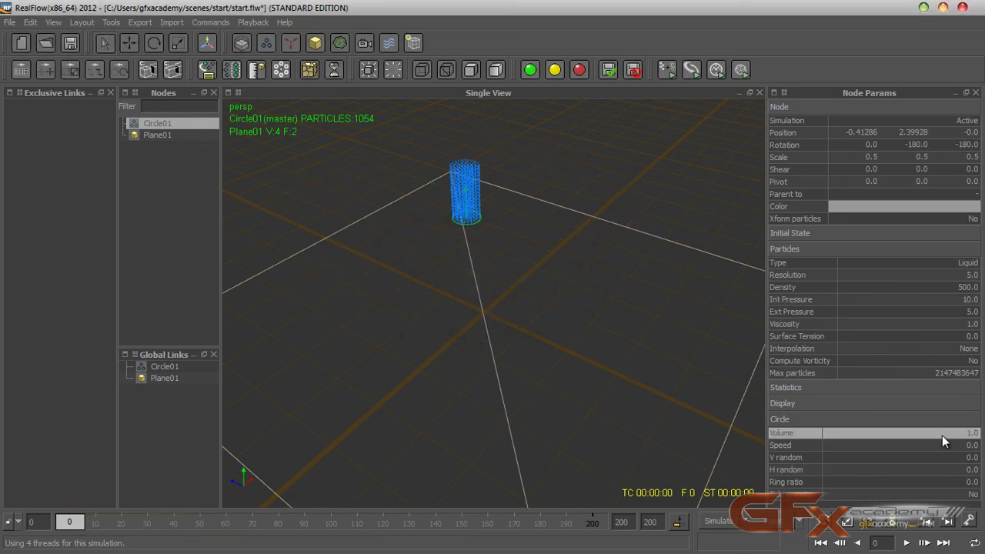
Raise the circle emitter's volume to 10
double_click(950, 434)
type("10")
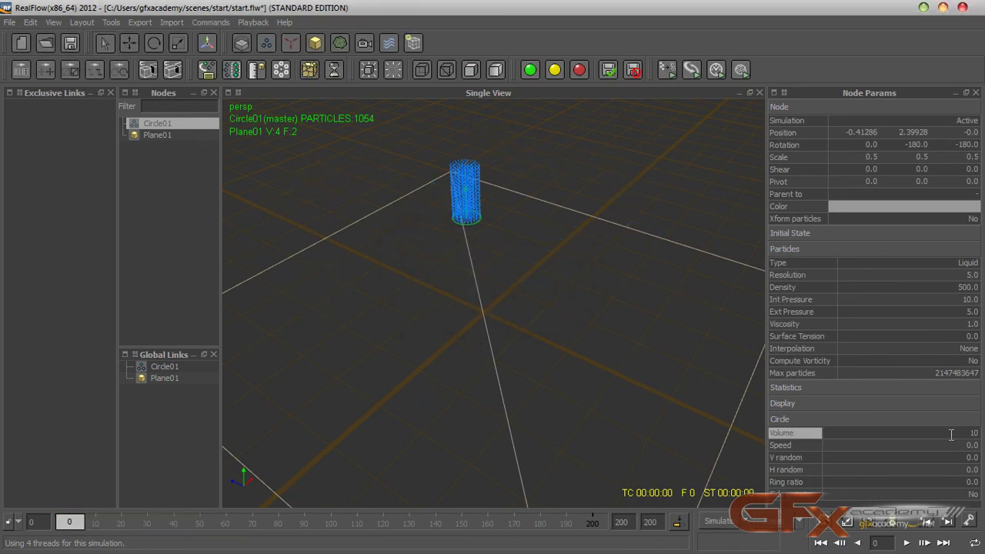
key("Return")
Simulate the fluid with the volume of 10 to about frame 22 and reset the scene
left_click(720, 523)
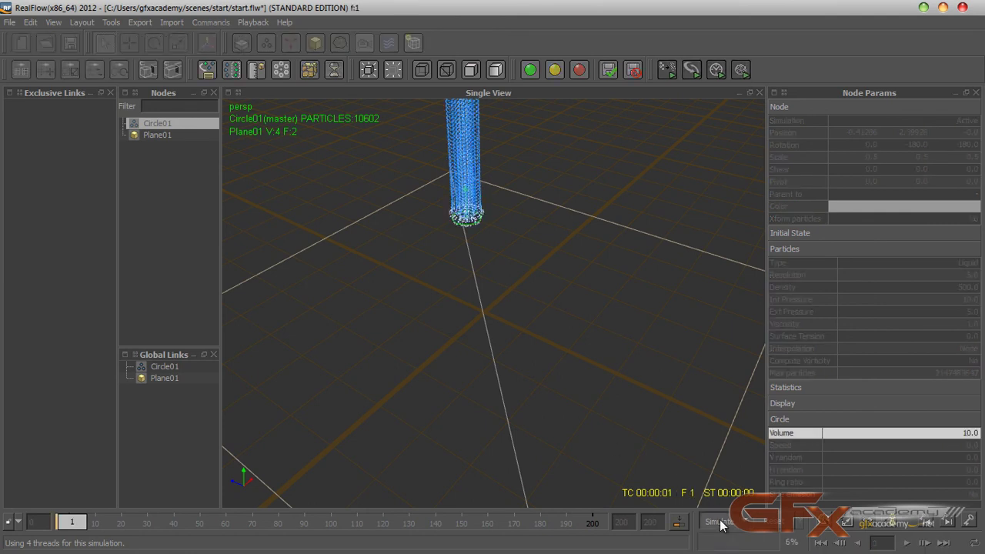
left_click_drag(526, 327, 522, 260, "alt")
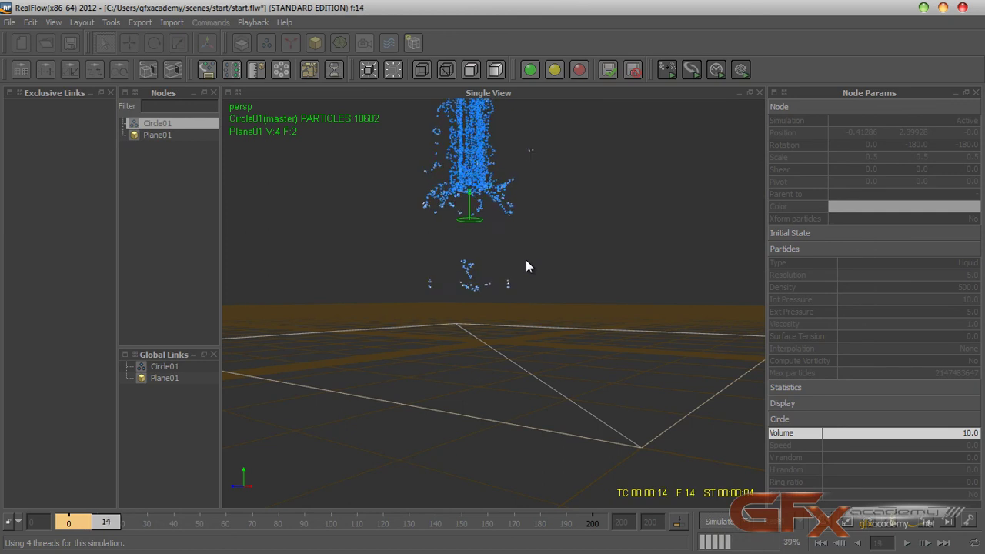
left_click(720, 523)
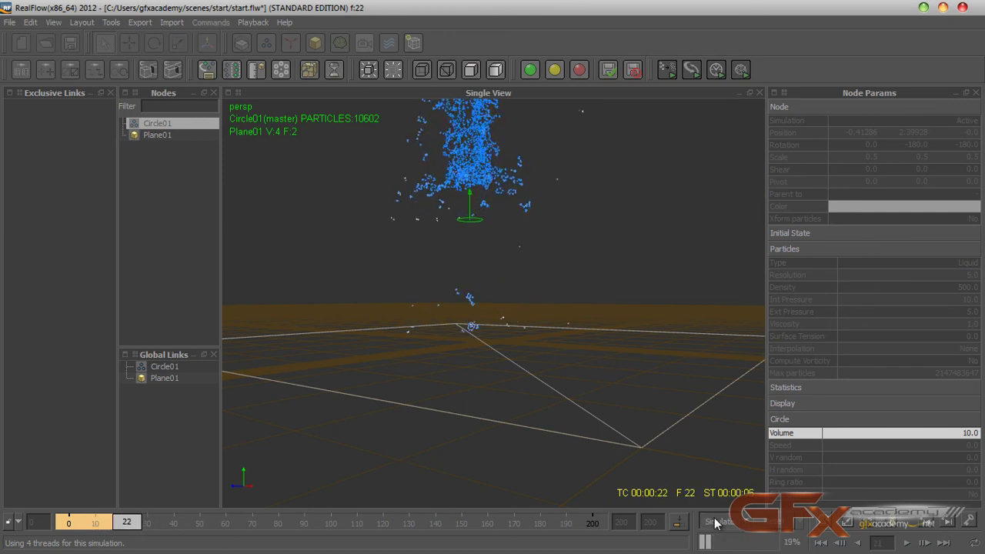
left_click(763, 522)
left_click(466, 289)
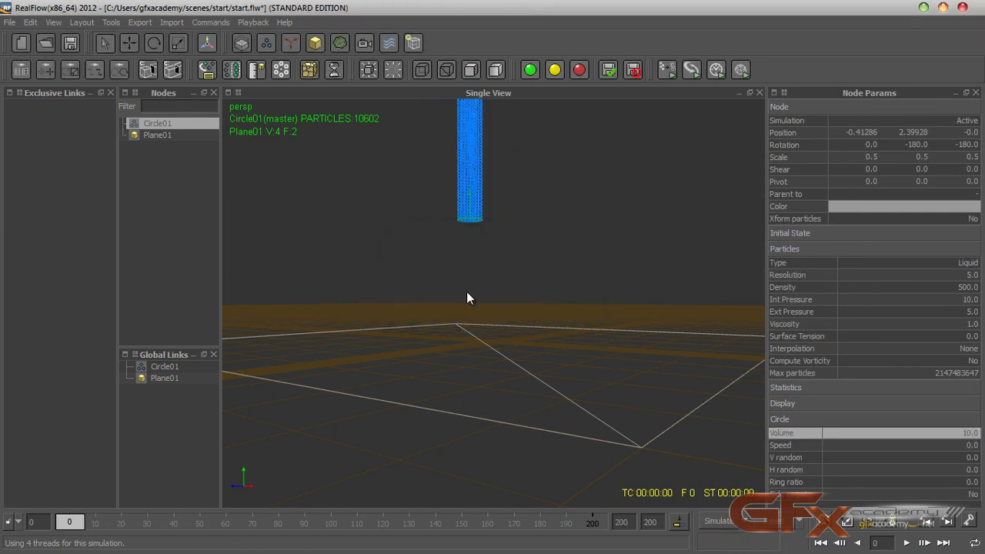
Set the circle emitter's volume back to 0
mouse_move(483, 233)
left_mouse_down("alt")
mouse_move(484, 247)
mouse_move(491, 235)
left_mouse_up("alt")
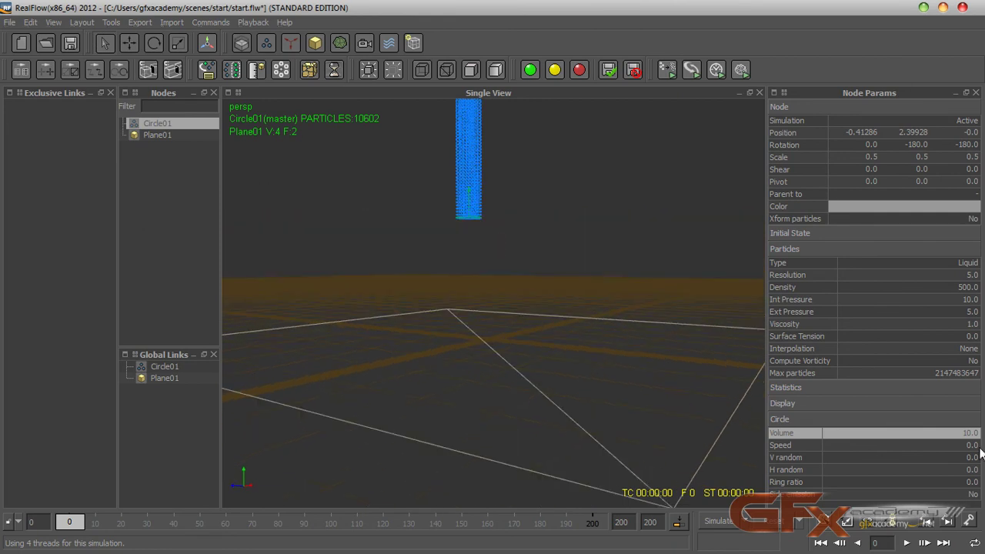
double_click(970, 433)
type("0")
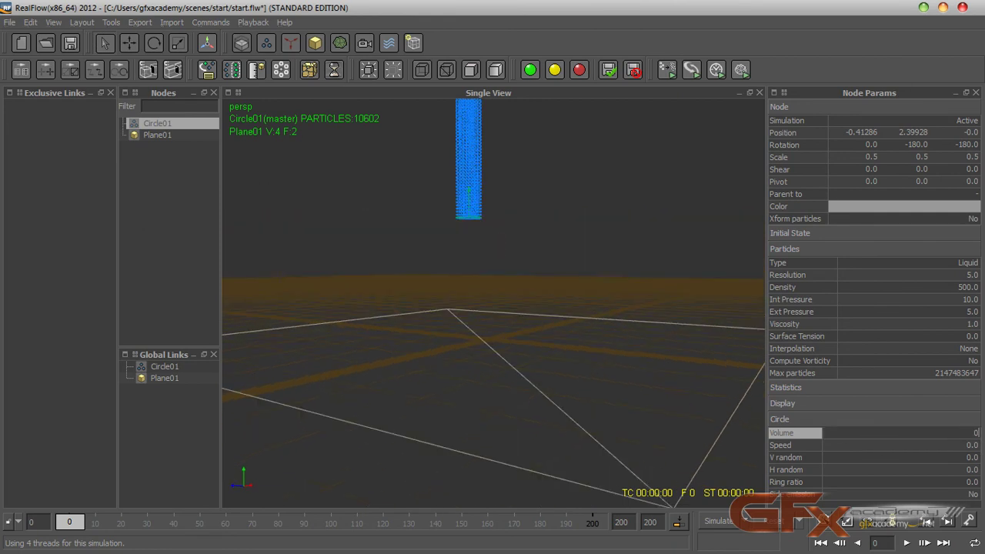
key("Return")
Simulate the emitter with its speed left at 0 to about frame 35 and reset the scene
double_click(872, 446)
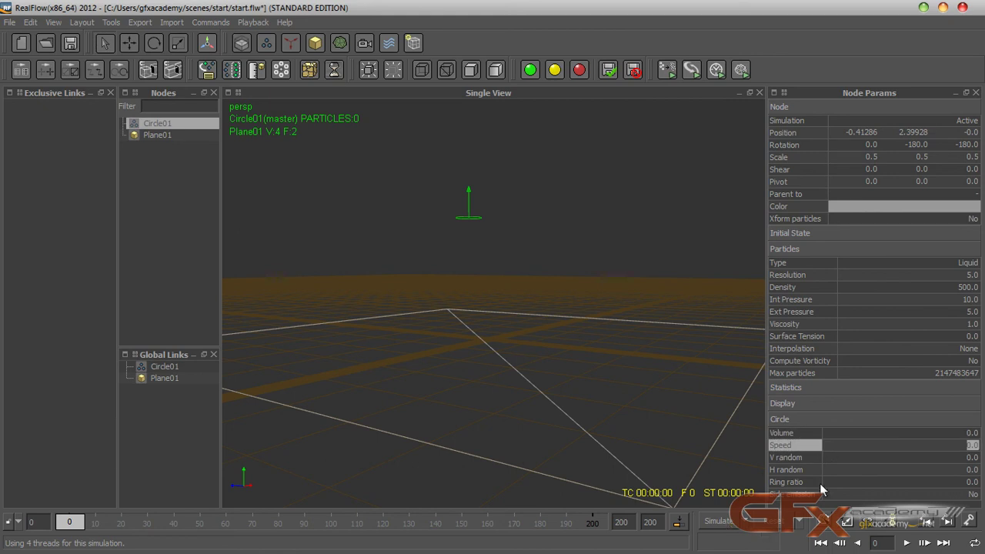
left_click(717, 523)
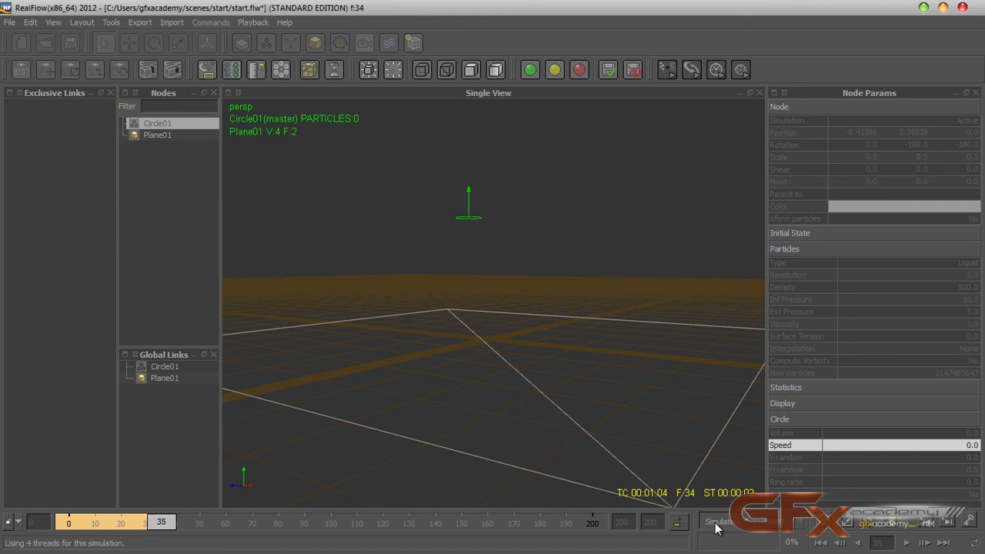
left_click(716, 524)
left_click(676, 524)
left_click(454, 294)
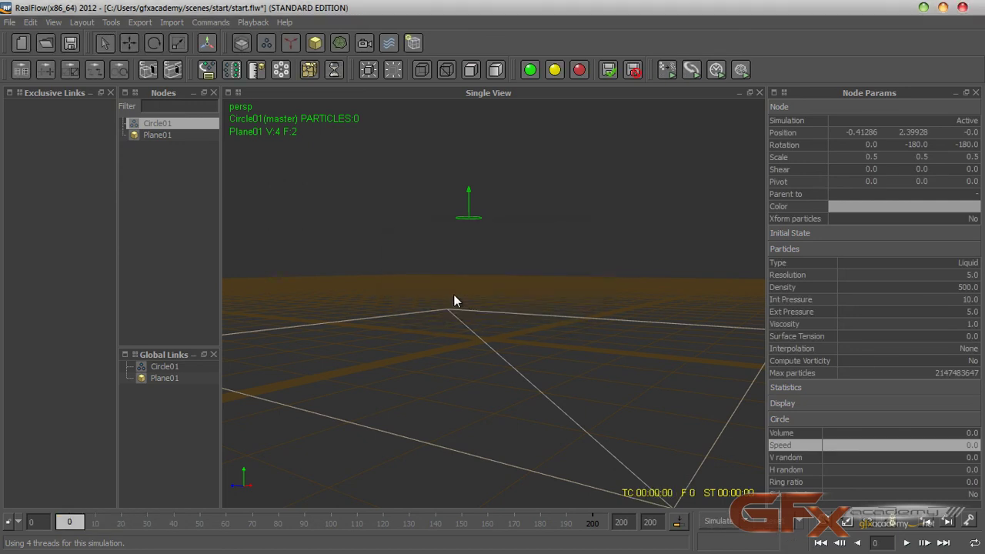
Set the circle emitter's speed to 1
left_click_drag(468, 284, 474, 309, "alt")
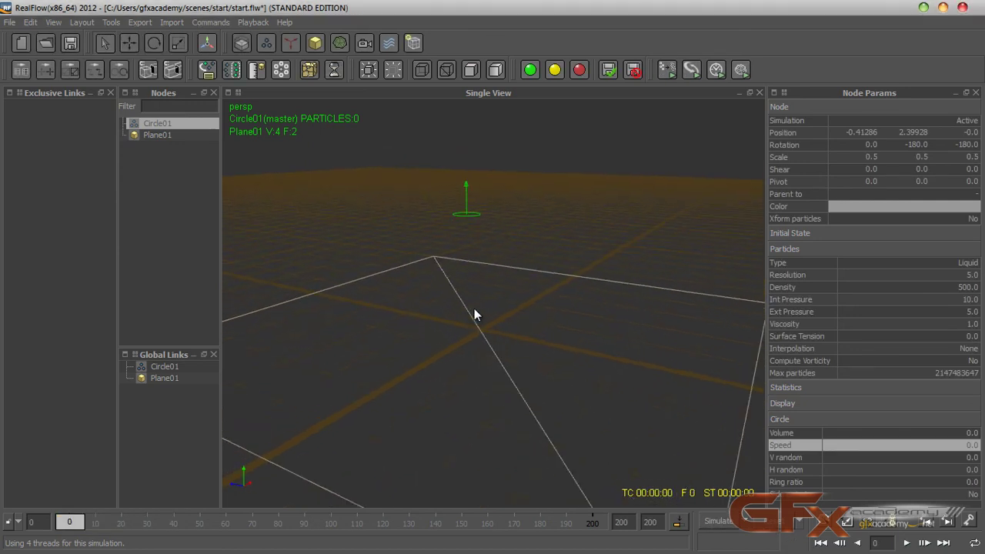
double_click(896, 445)
type("1")
key("Return")
Simulate the fluid at speed 1 to frame 86 and reset the scene to frame 0
left_click(715, 523)
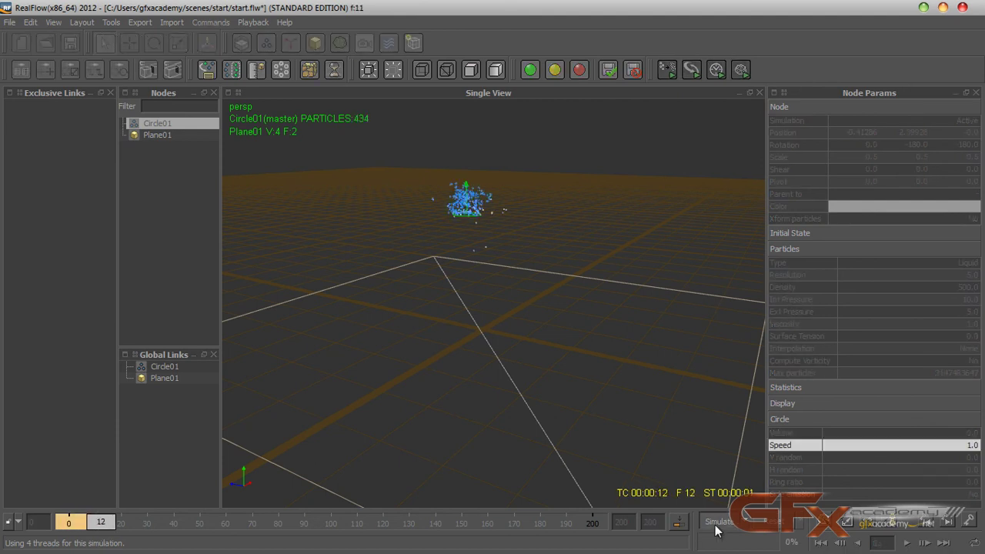
left_click_drag(462, 308, 477, 261, "alt")
left_click_drag(498, 248, 499, 256, "alt")
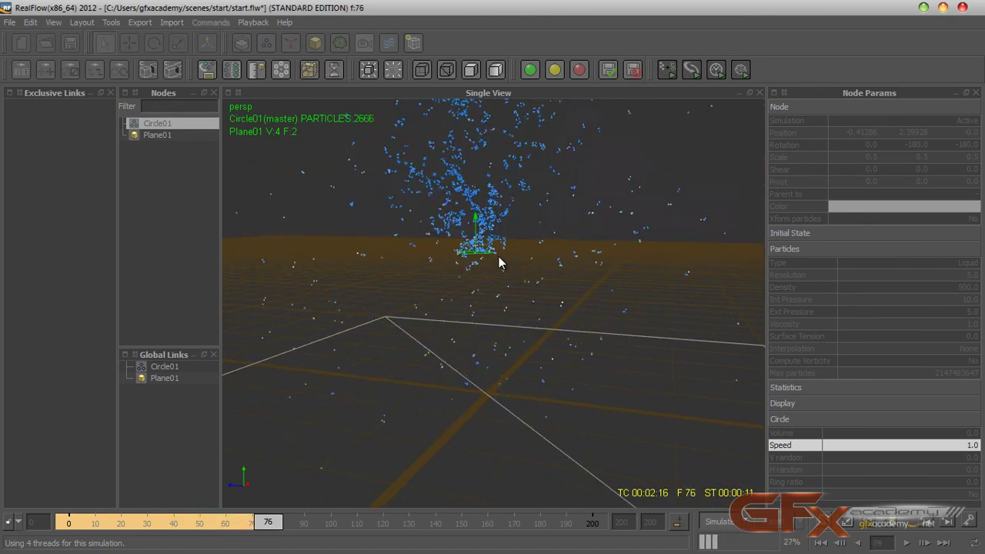
left_click(716, 528)
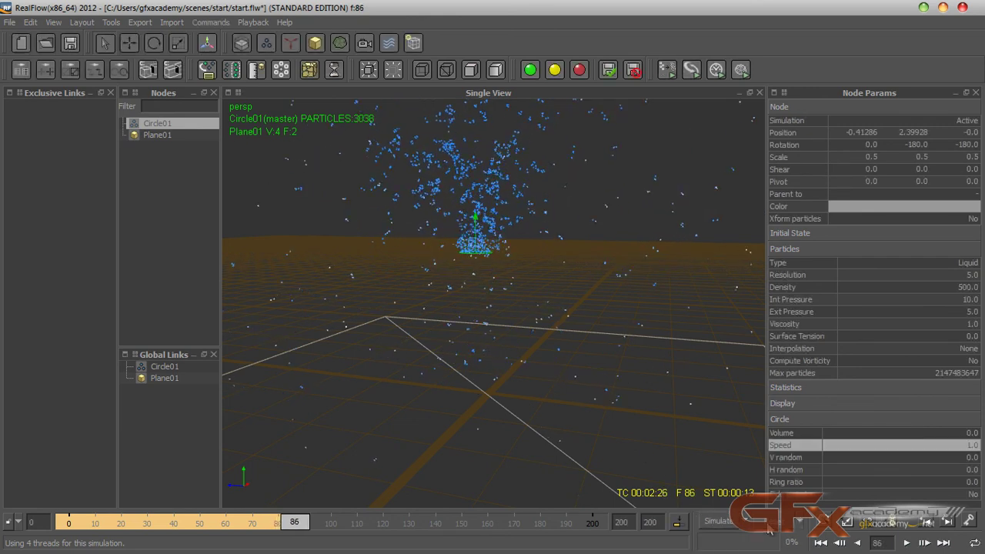
left_click(716, 529)
left_click(467, 286)
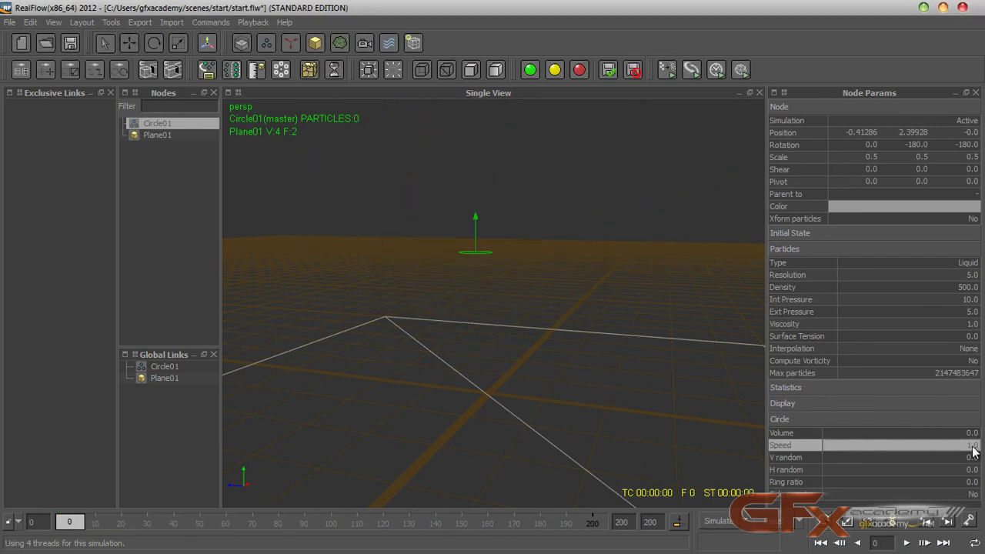
Raise the circle emitter's speed to 5.0
double_click(922, 447)
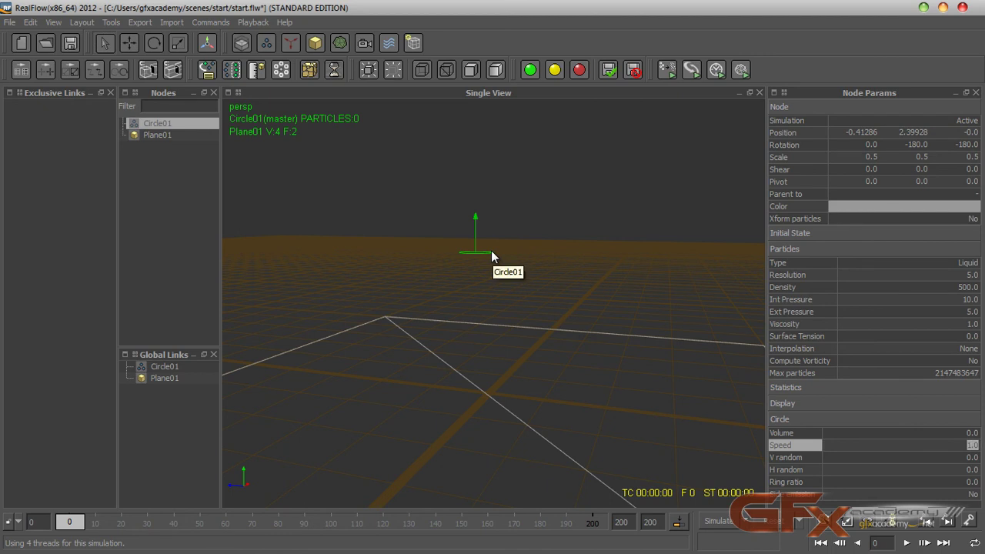
type("5.0")
key("Return")
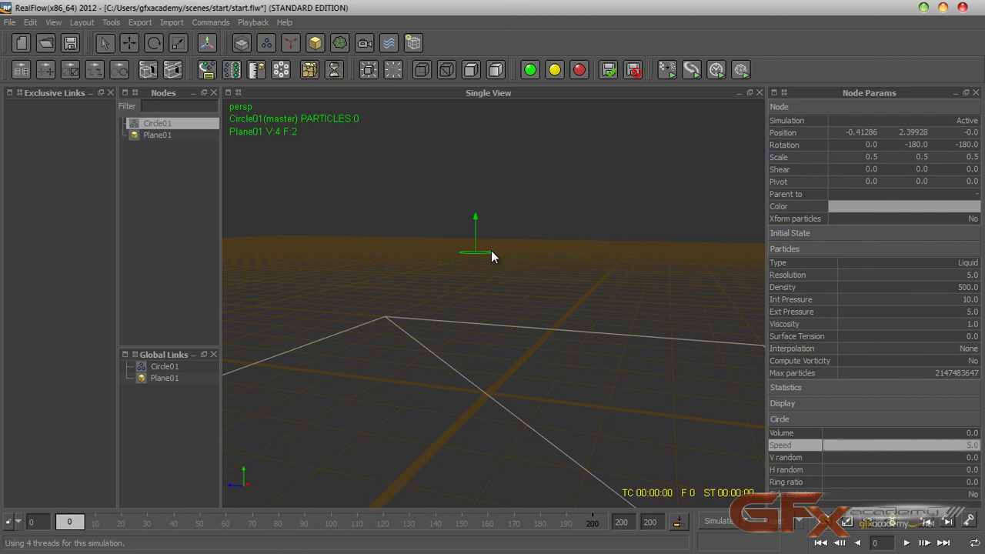
Simulate the fluid at speed 5 to frame 71, examining the emitter up close, and reset the scene
left_click(718, 523)
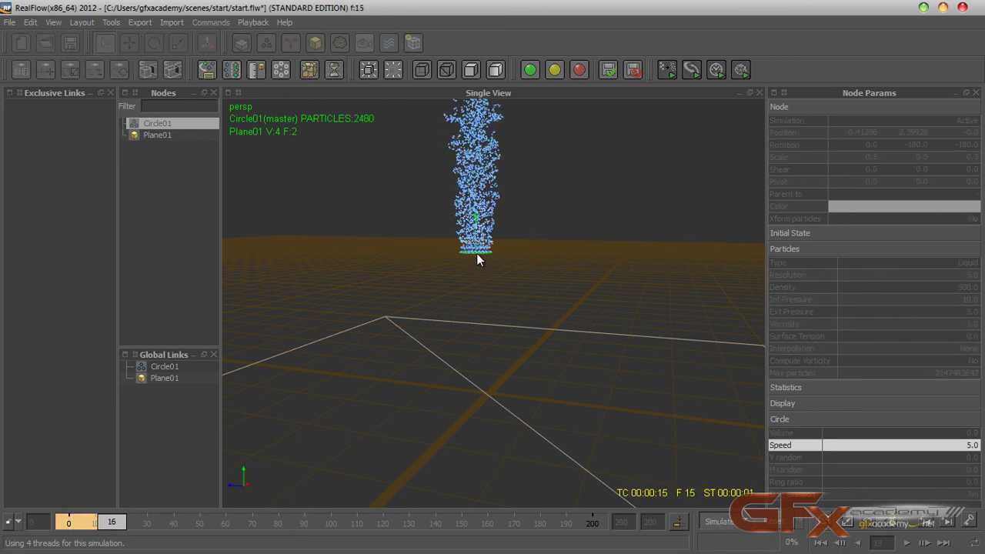
left_click_drag(489, 255, 482, 339, "alt")
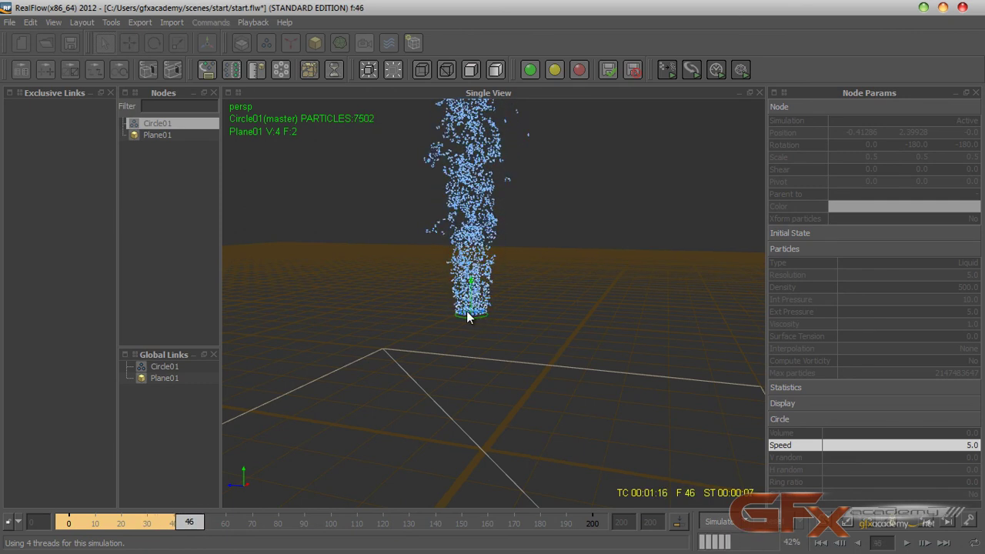
left_click_drag(484, 326, 422, 350, "alt")
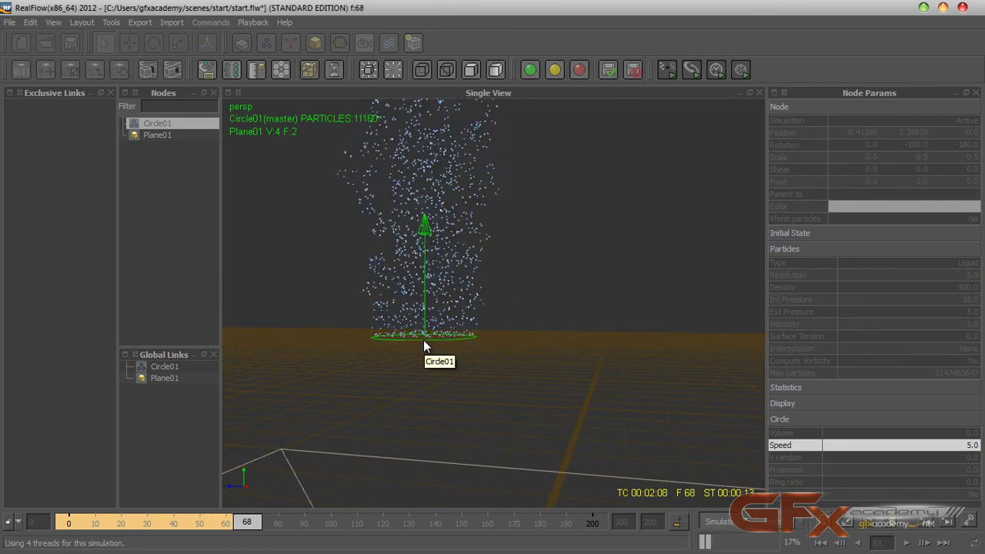
key("Escape")
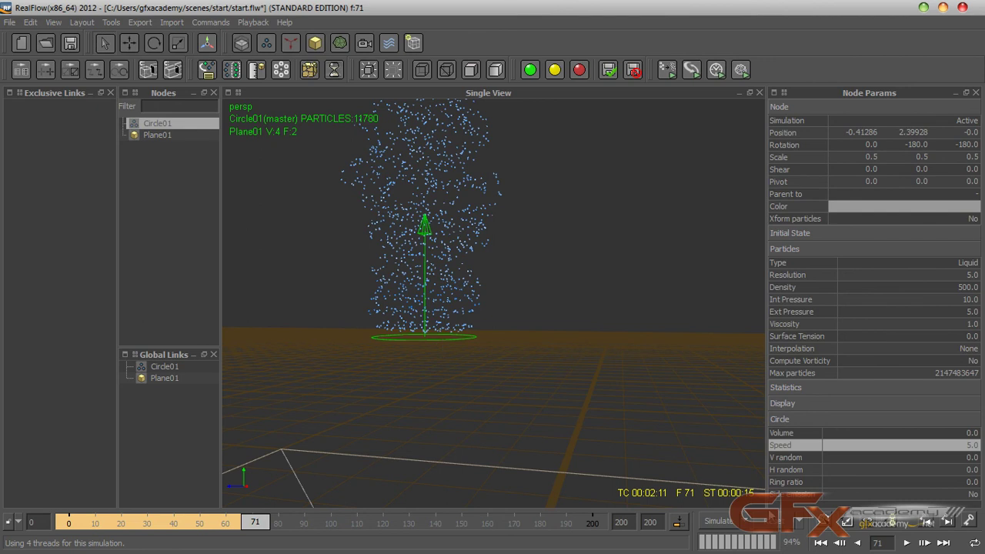
left_click(847, 521)
left_click(450, 291)
Lower the circle emitter's speed to 2
left_click_drag(496, 336, 569, 320, "alt")
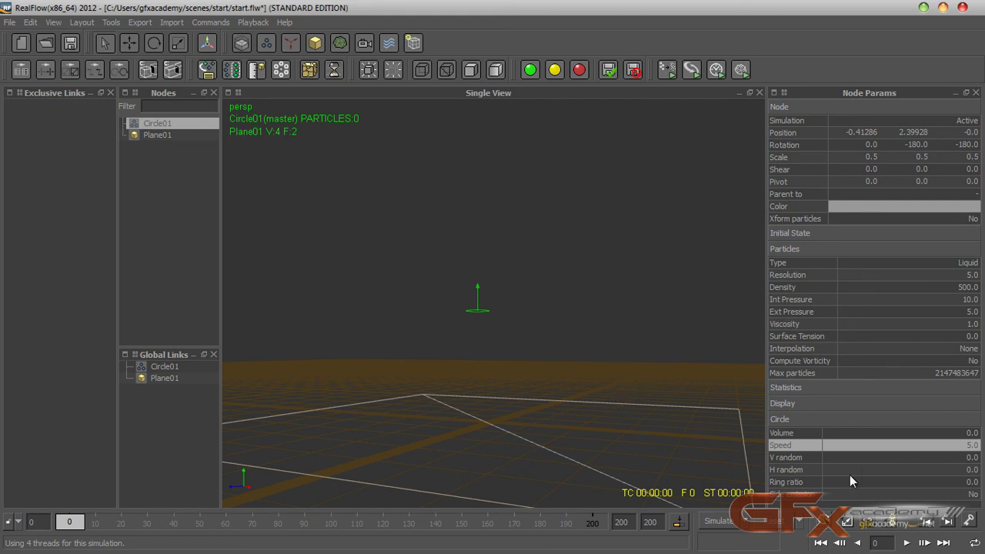
double_click(922, 449)
type("2")
key("Return")
Select the V random and H random parameters in turn, and run and reset a simulation at speed 2
left_click(786, 459)
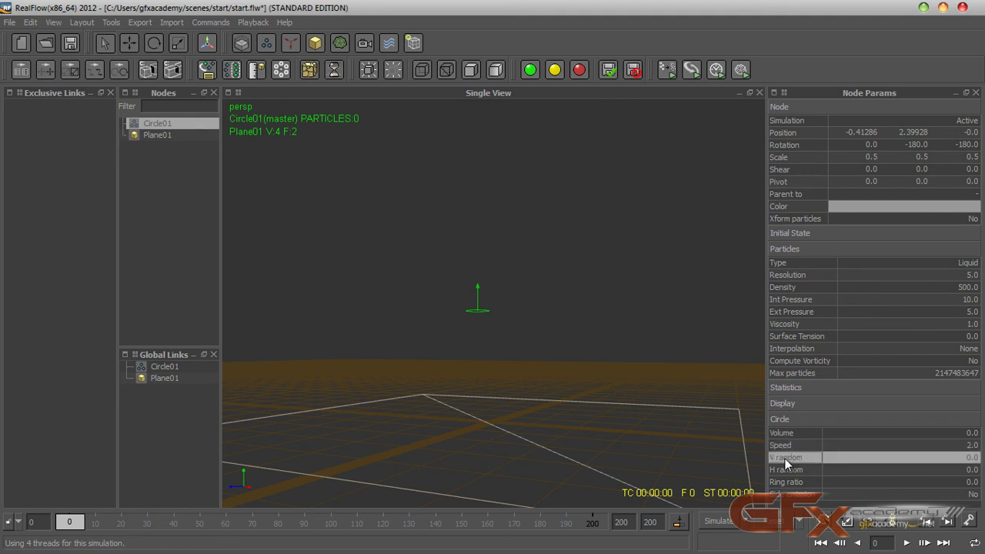
left_click(825, 469)
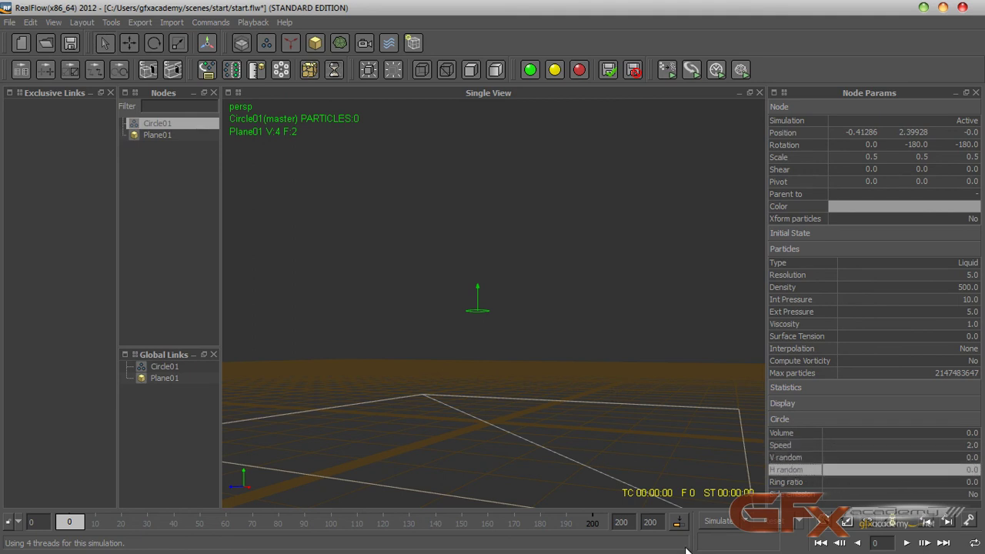
left_click(707, 523)
left_click(781, 523)
left_click(473, 290)
Set the circle emitter's internal pressure to 5
left_click(879, 302)
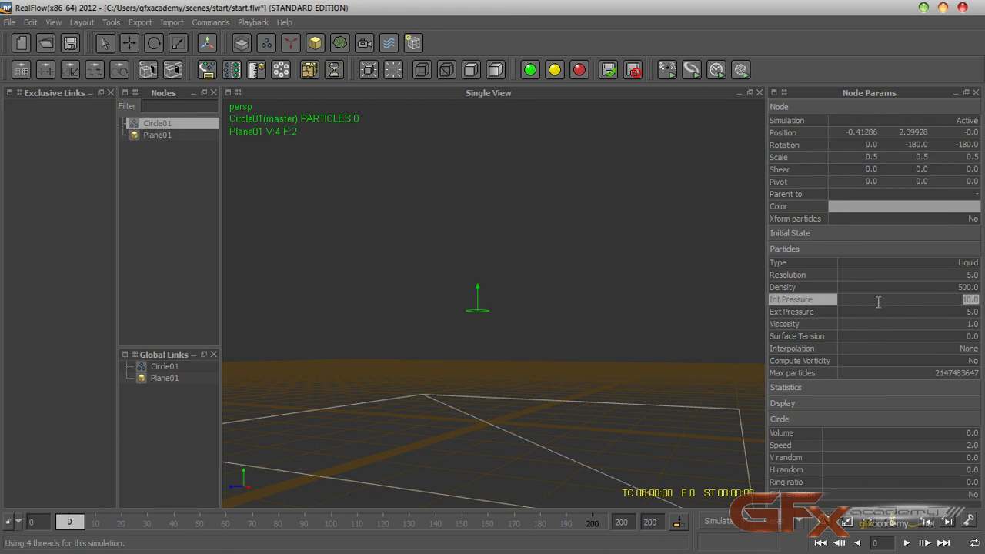
type("5")
key("Return")
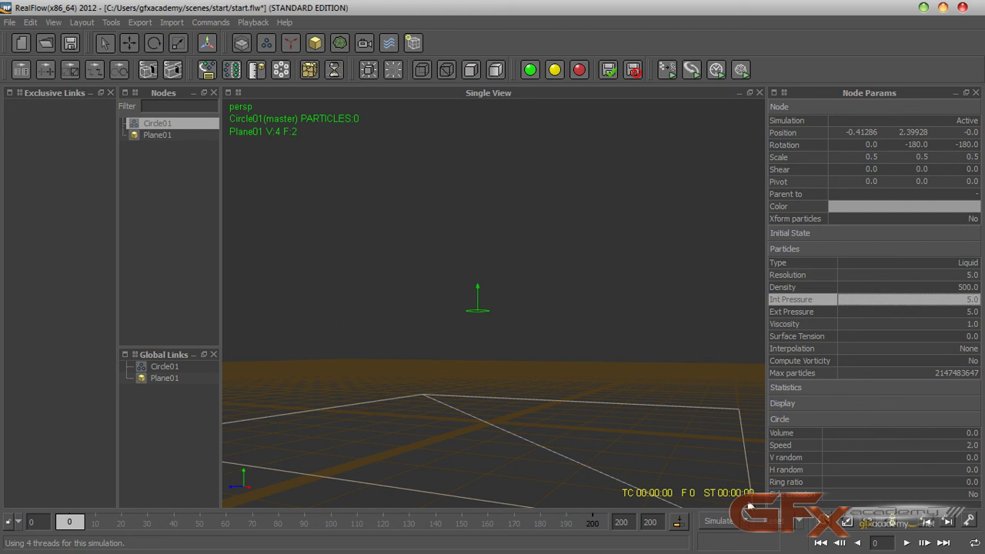
Simulate the fluid with both pressures at 5 to frame 46, and reset the scene
left_click(731, 523)
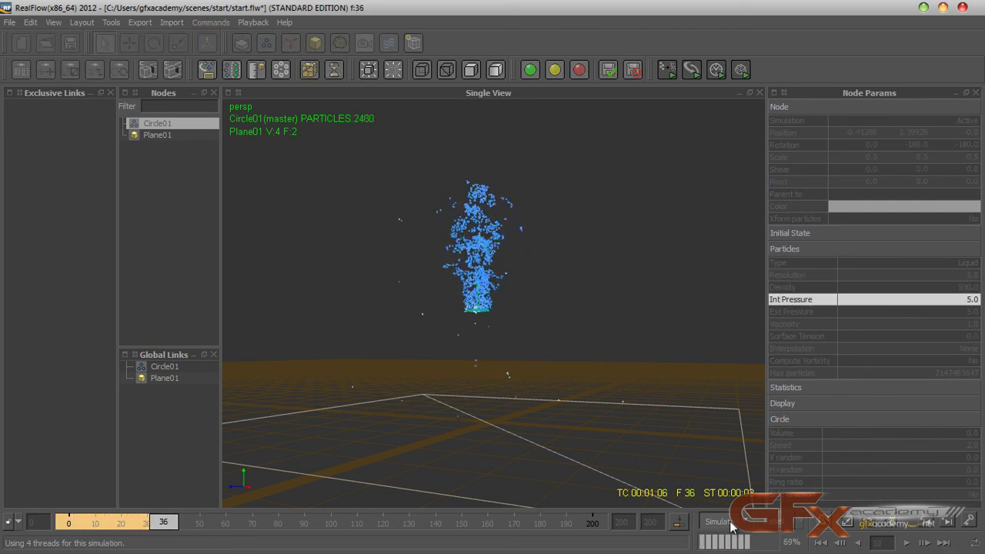
left_click(731, 524)
left_click(764, 527)
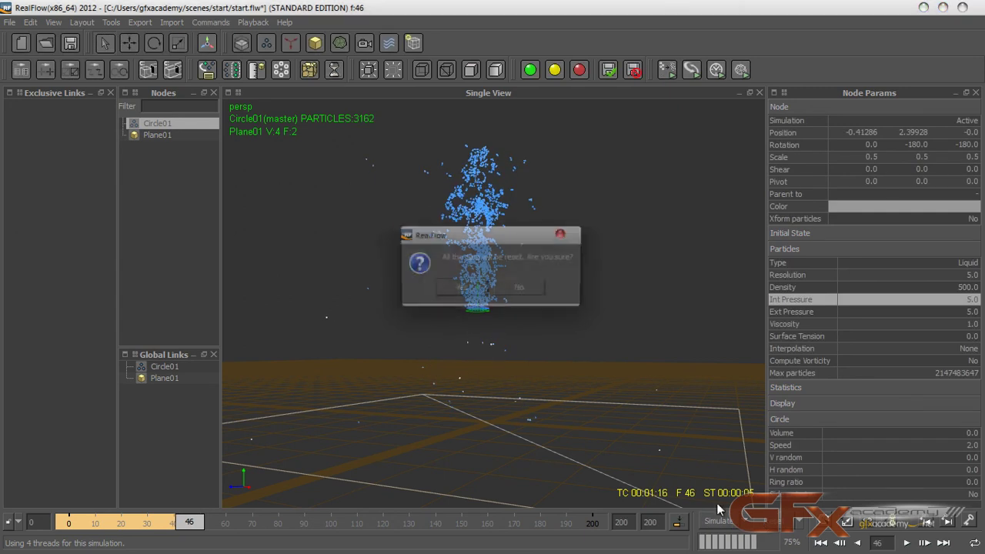
left_click(460, 288)
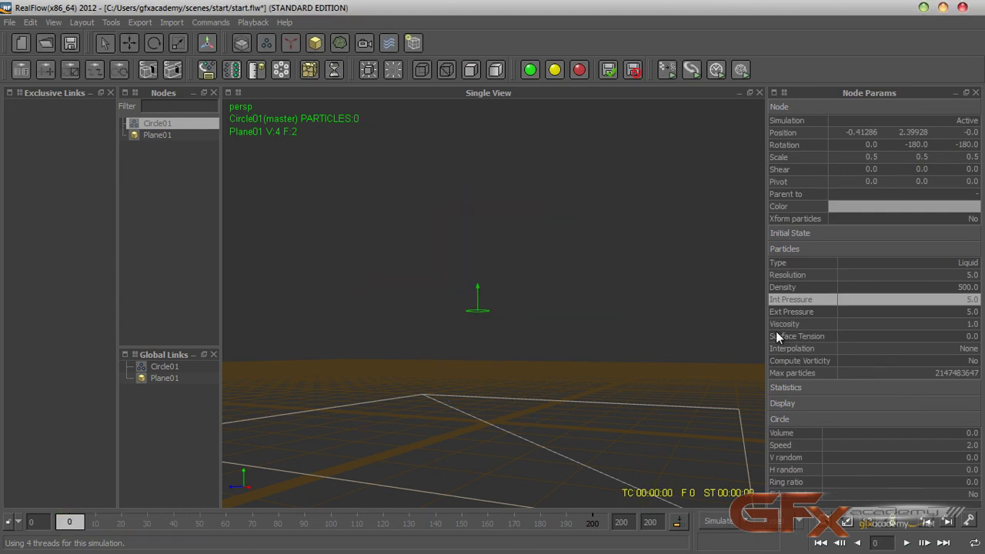
Set the circle emitter's internal pressure and external pressure both to 1
double_click(932, 296)
type("1")
key("Tab")
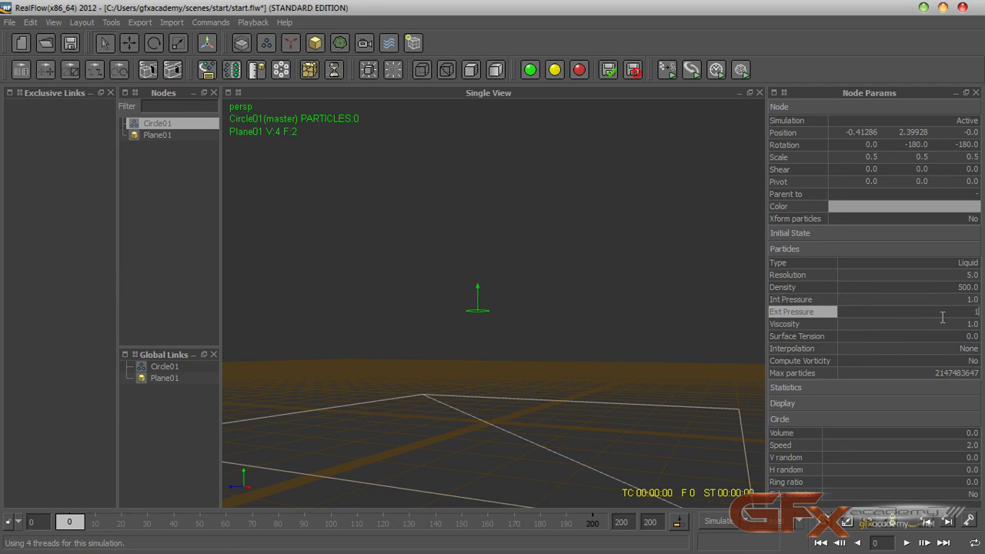
type("1")
key("Return")
Simulate the fluid with both pressures at 1 to frame 29, and reset the scene
left_click(724, 521)
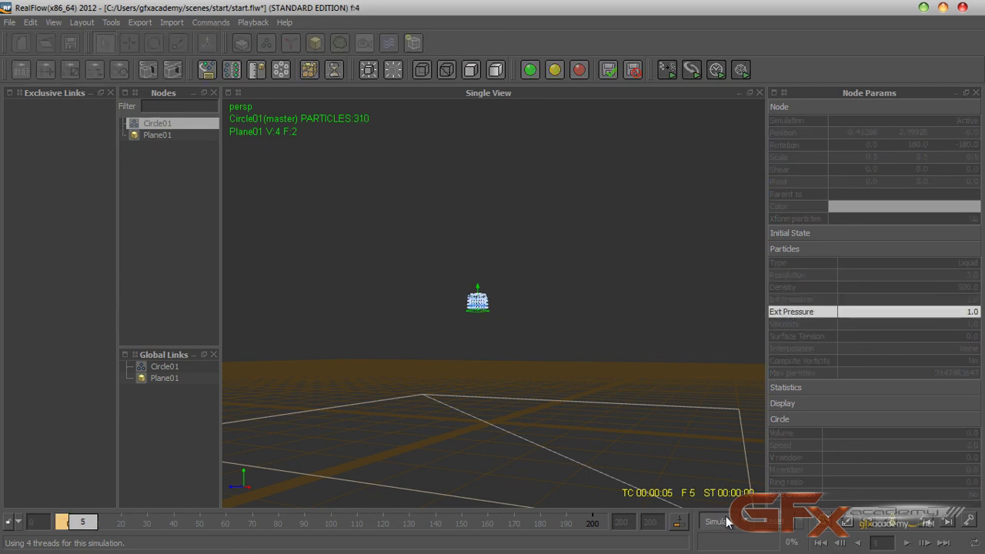
left_click(725, 521)
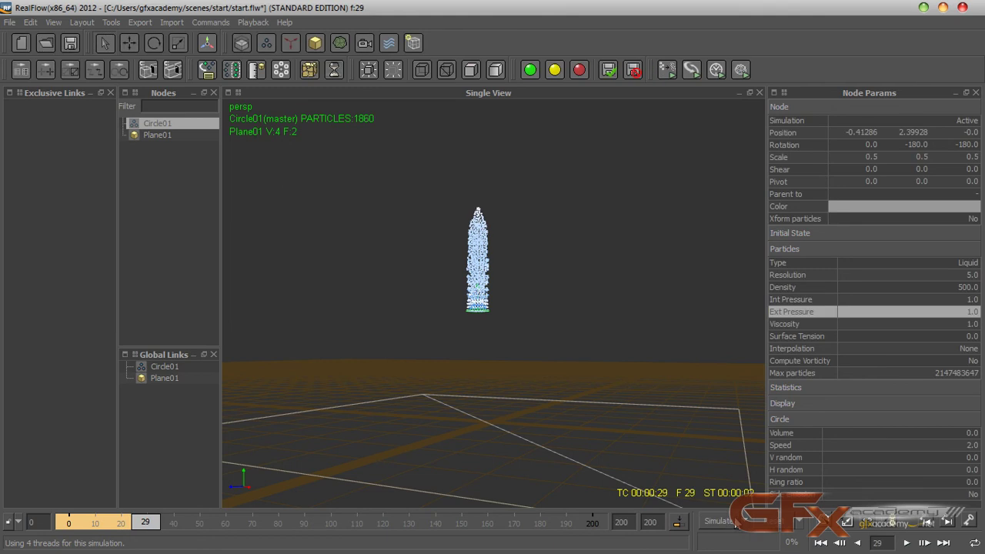
left_click(759, 522)
left_click(476, 290)
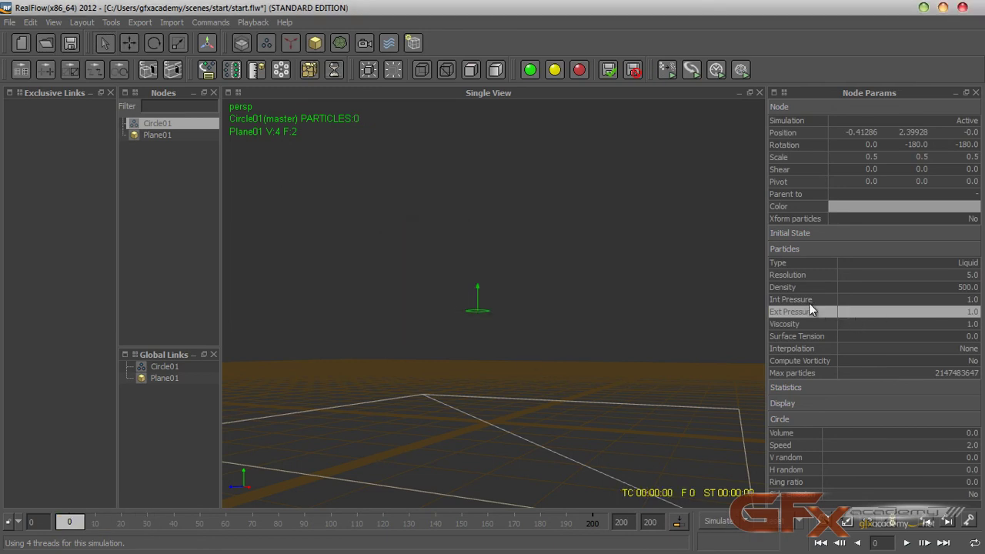
Set the circle emitter's V random and H random both to 1
left_click(833, 455)
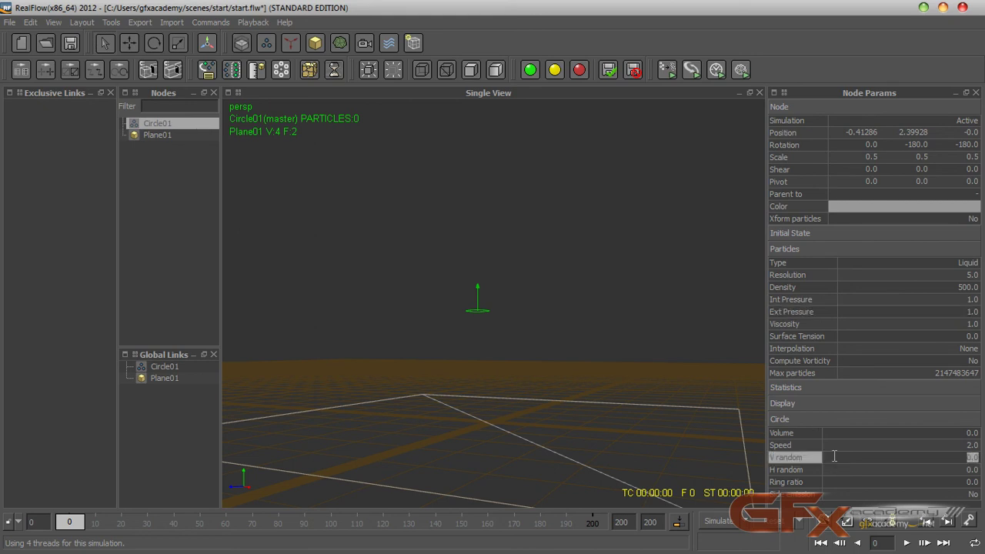
type("1")
left_click(851, 471)
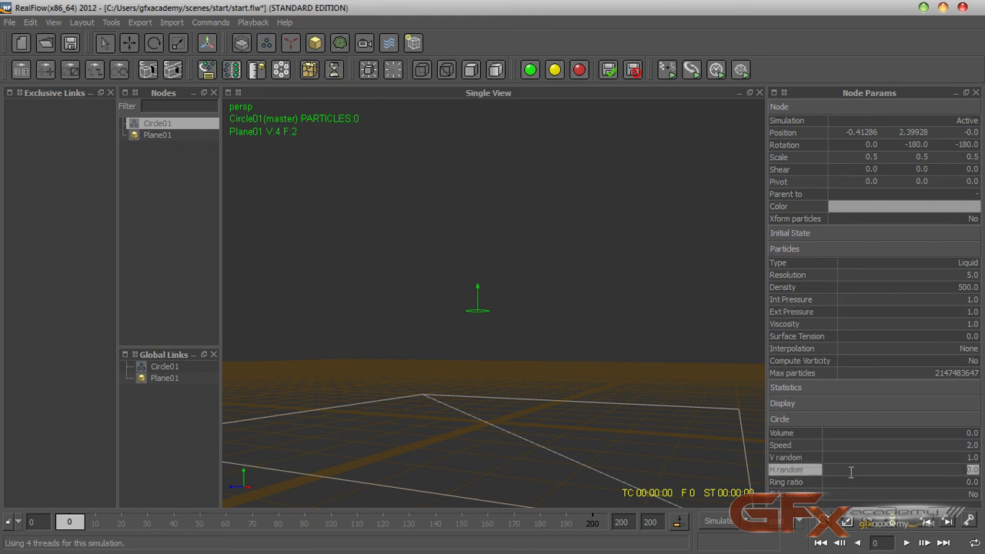
type("1")
key("Return")
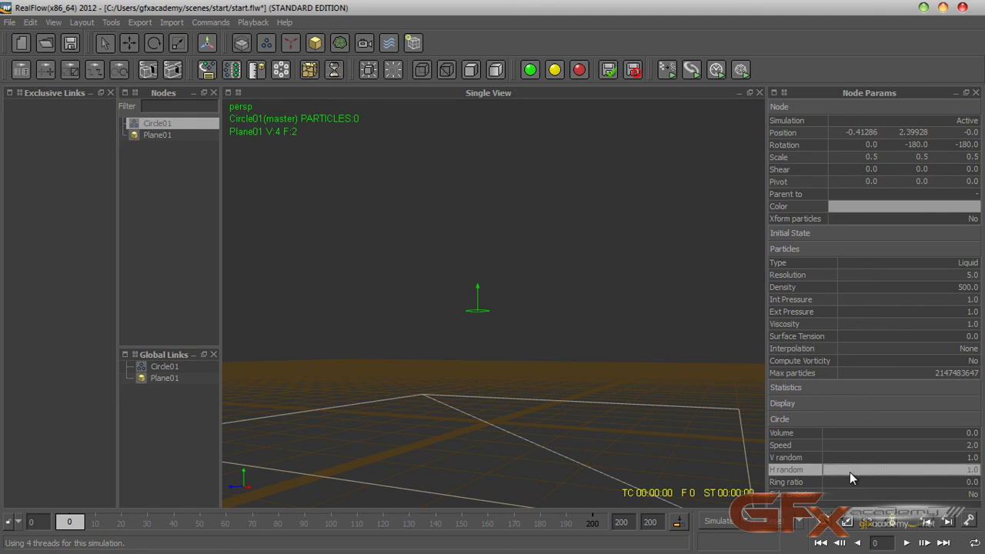
Simulate the randomised fluid stream to frame 167, and reset the scene
left_click(718, 522)
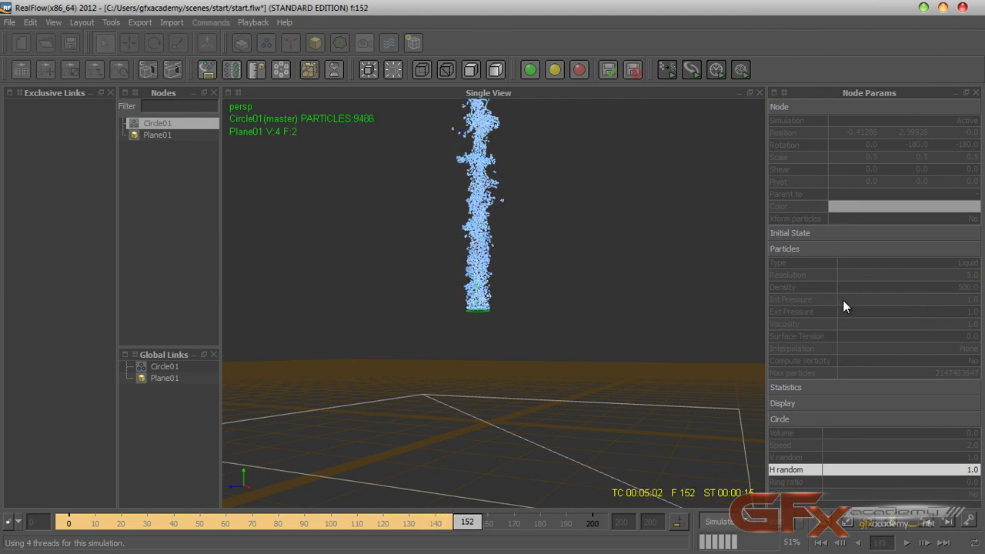
left_click(737, 523)
left_click(770, 525)
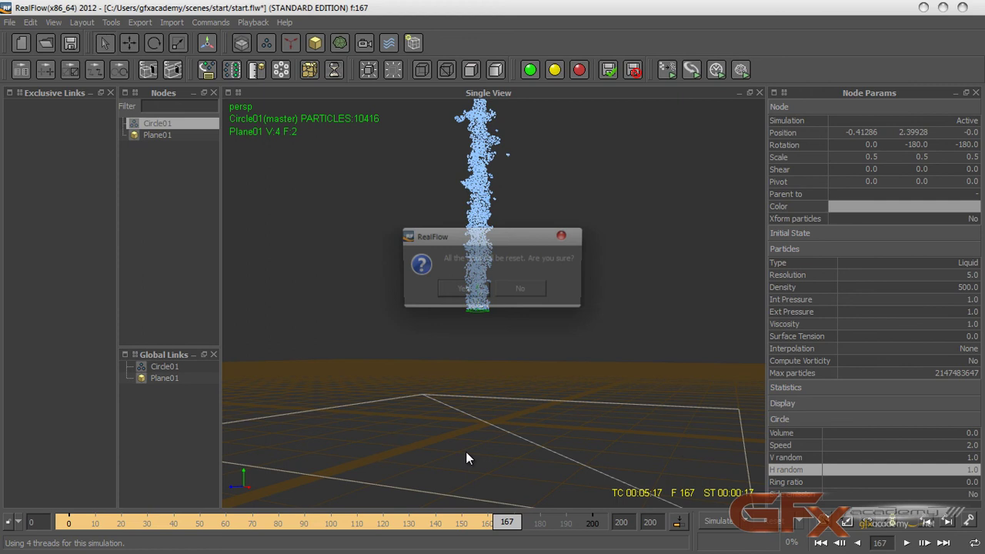
left_click(458, 299)
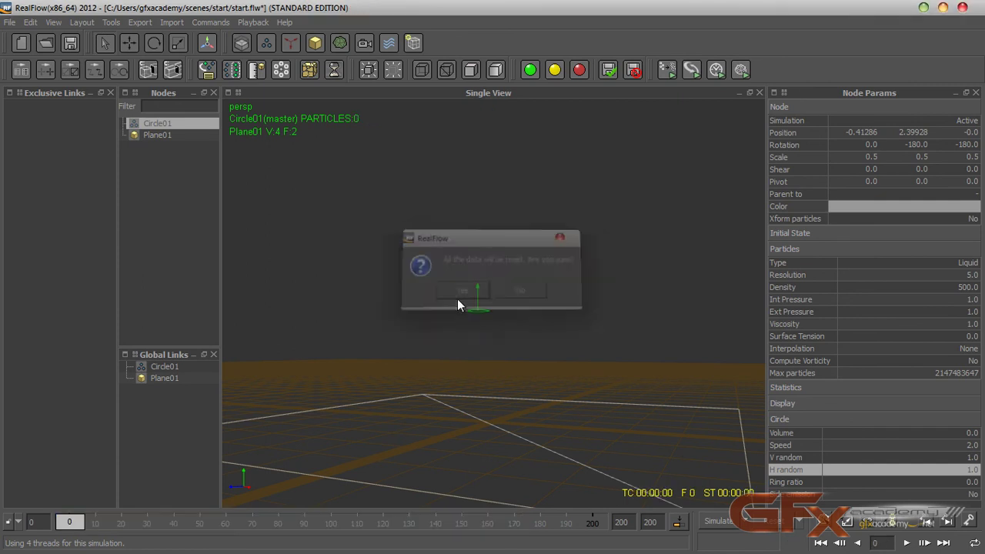
Set the circle emitter's H random to 3 and simulate the fluid to frame 113
double_click(961, 470)
type("3")
key("Return")
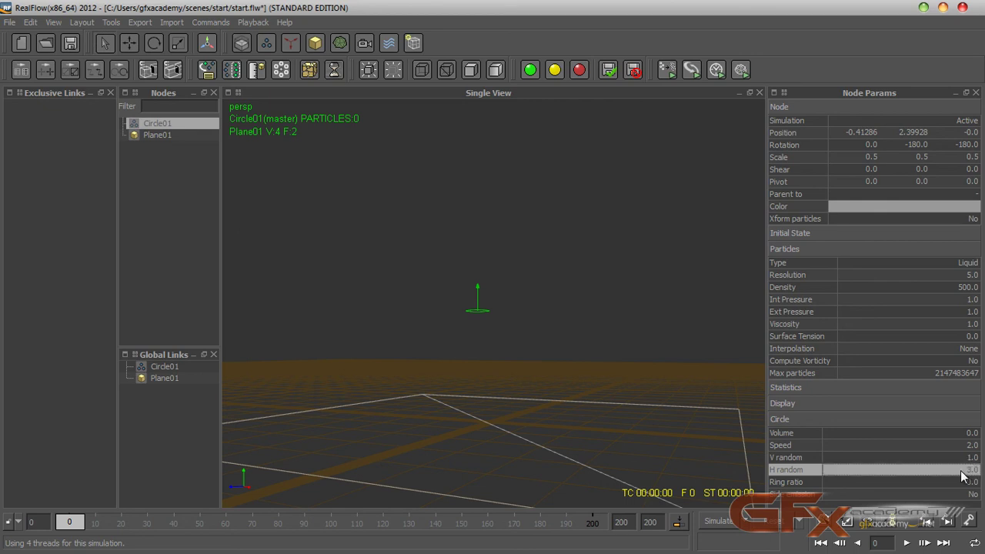
left_click(723, 523)
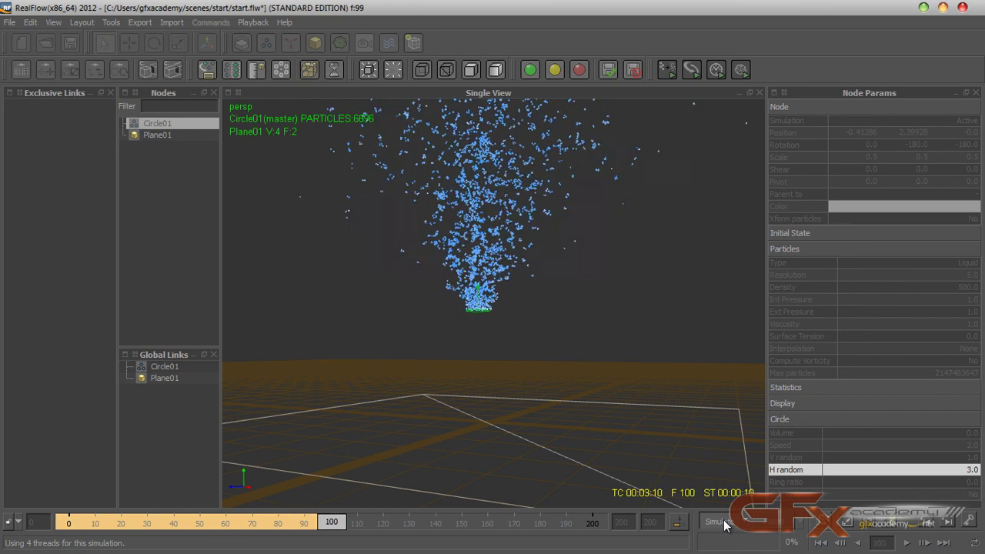
left_click(724, 526)
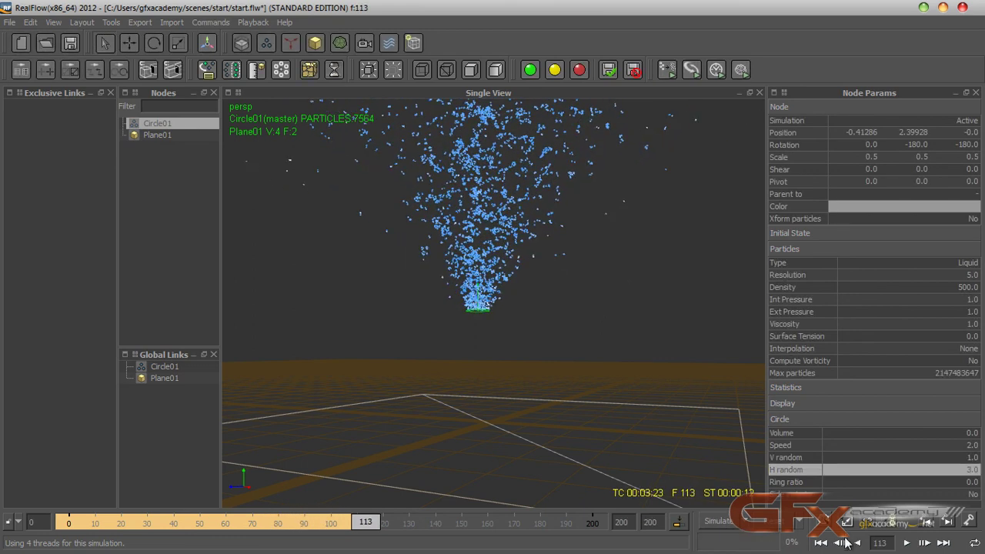
Play back the simulated fluid from the first frame to frame 86, and reset the scene
left_click(822, 543)
left_click(906, 543)
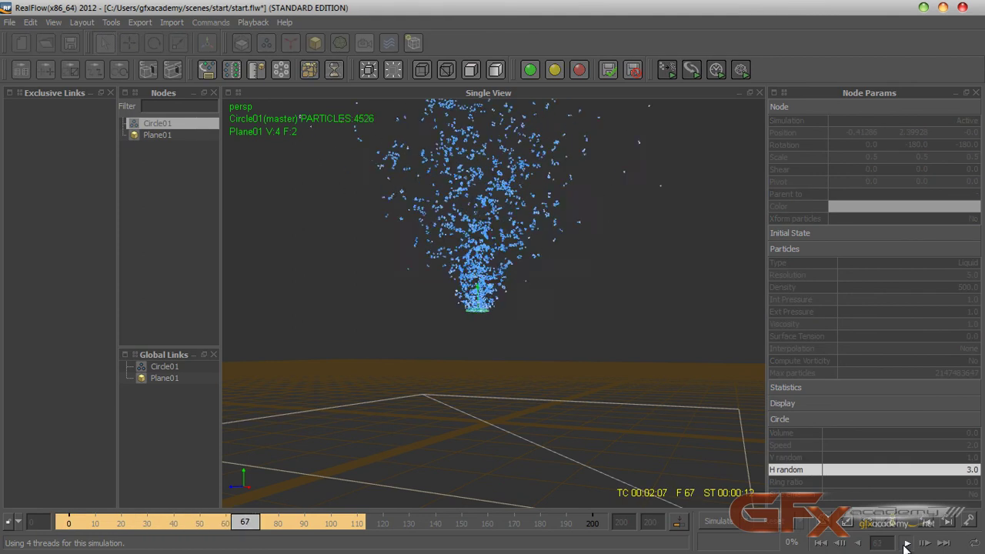
left_click(906, 543)
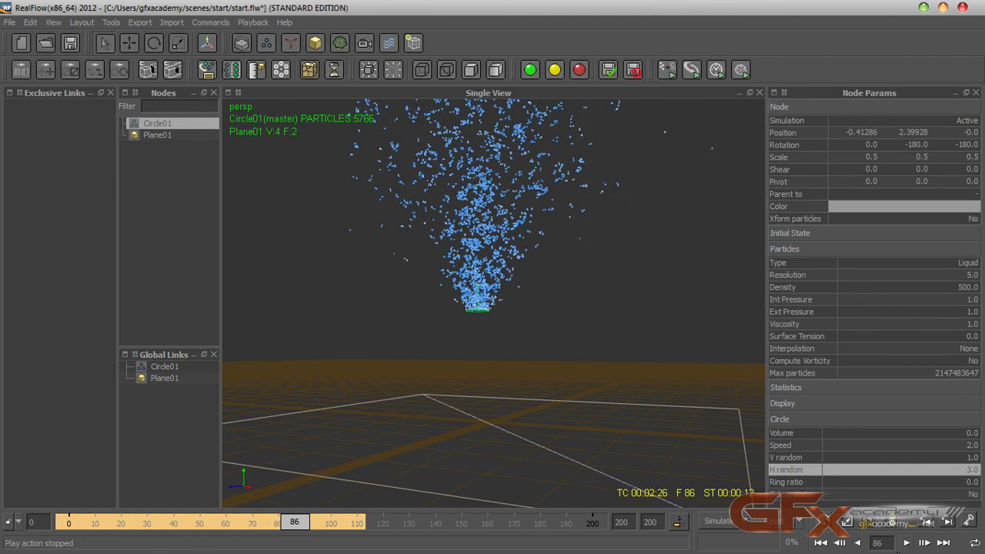
left_click(780, 523)
left_click(461, 290)
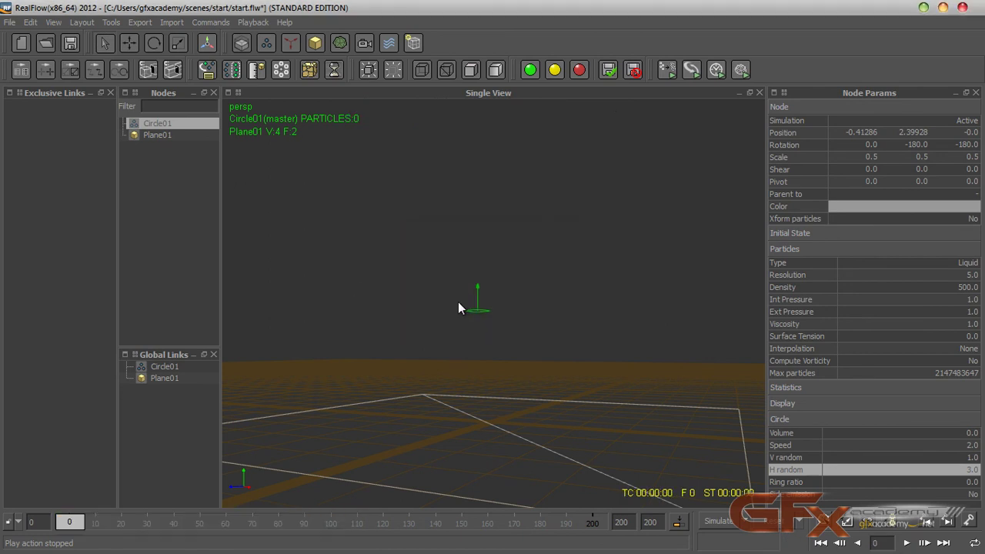